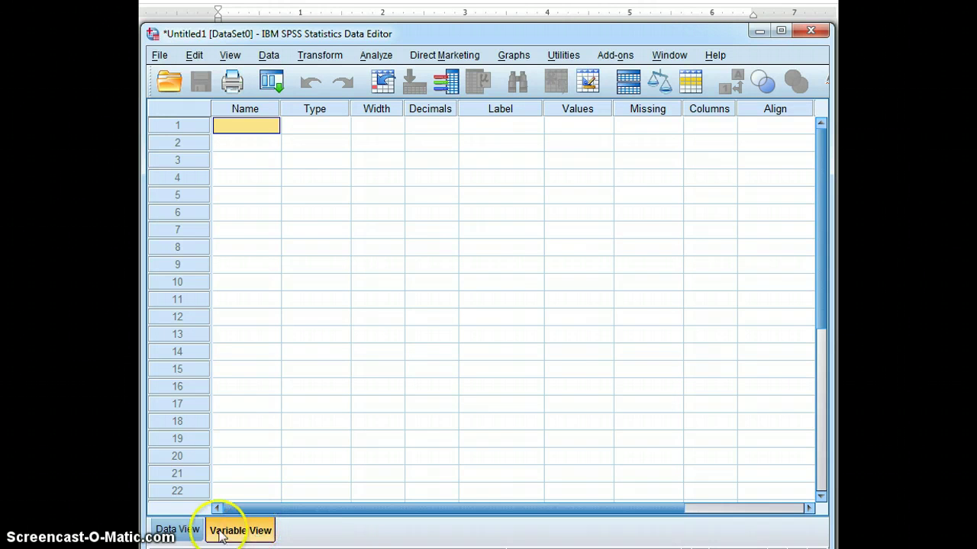
Step: Consult the Kruskal-Wallis exercise document and define the first variable with the name Weight_Loss
click(182, 530)
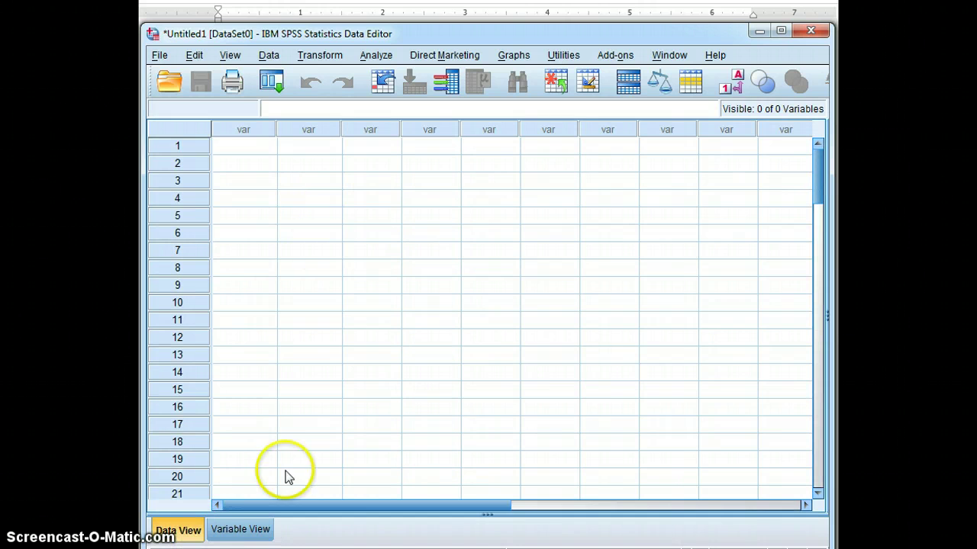
click(240, 532)
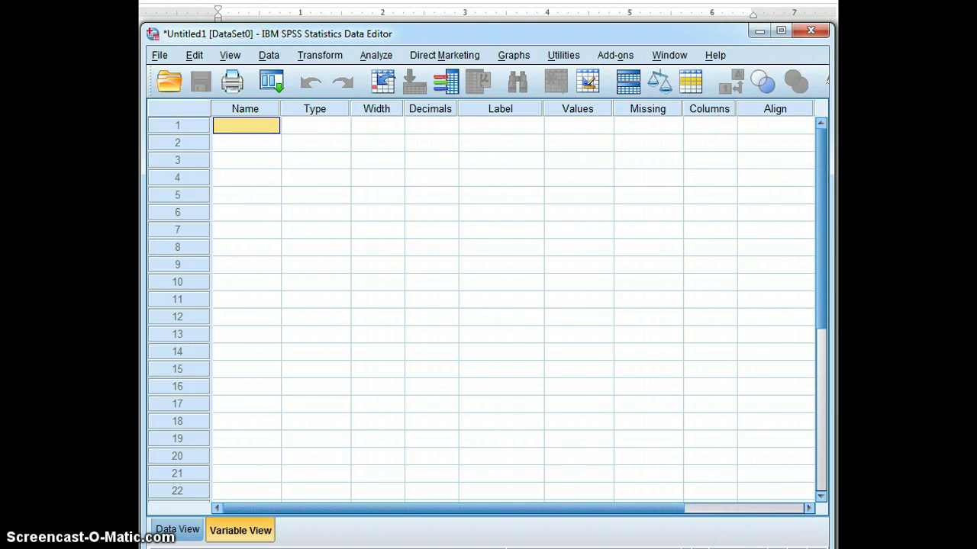
key(alt+Tab)
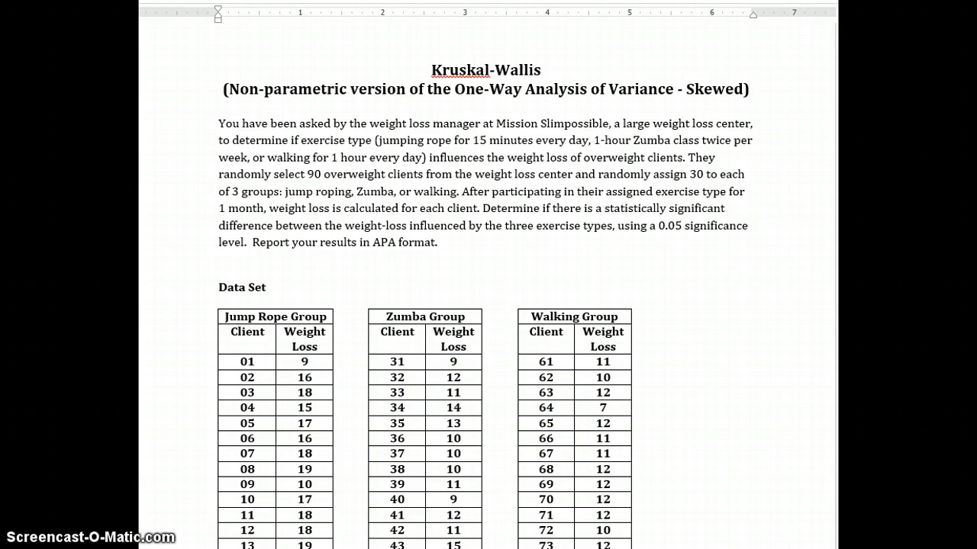
key(alt+Tab)
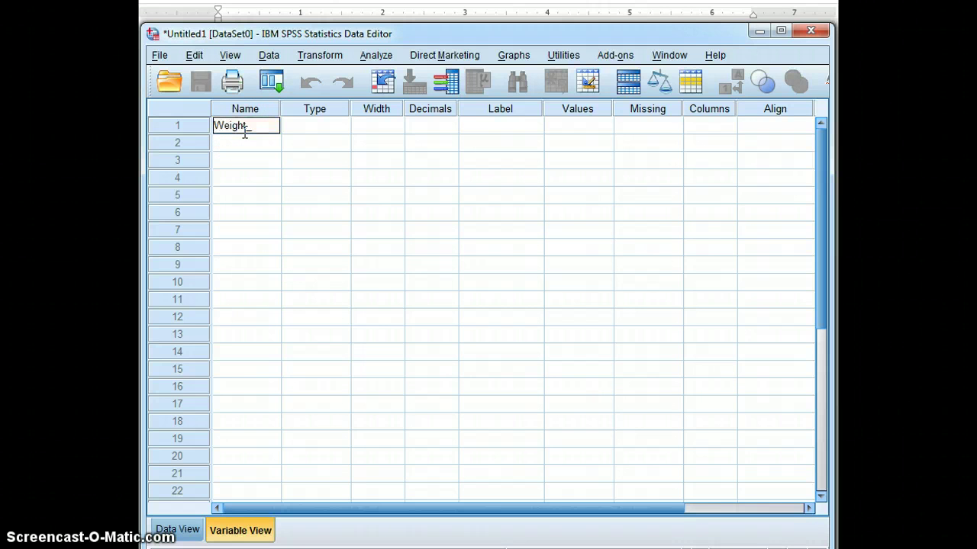
click(366, 159)
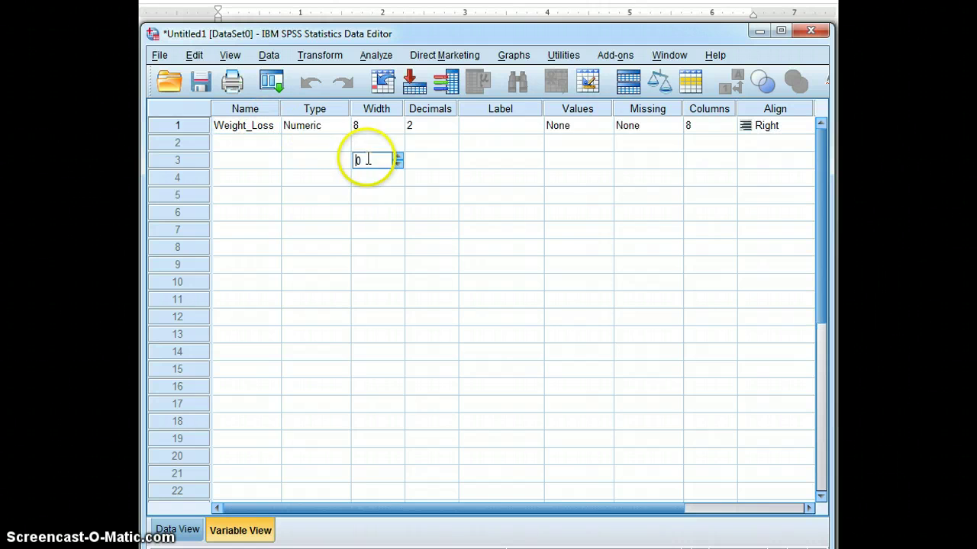
Step: Set the number of decimals of the Weight_Loss variable to 0
click(461, 136)
click(455, 137)
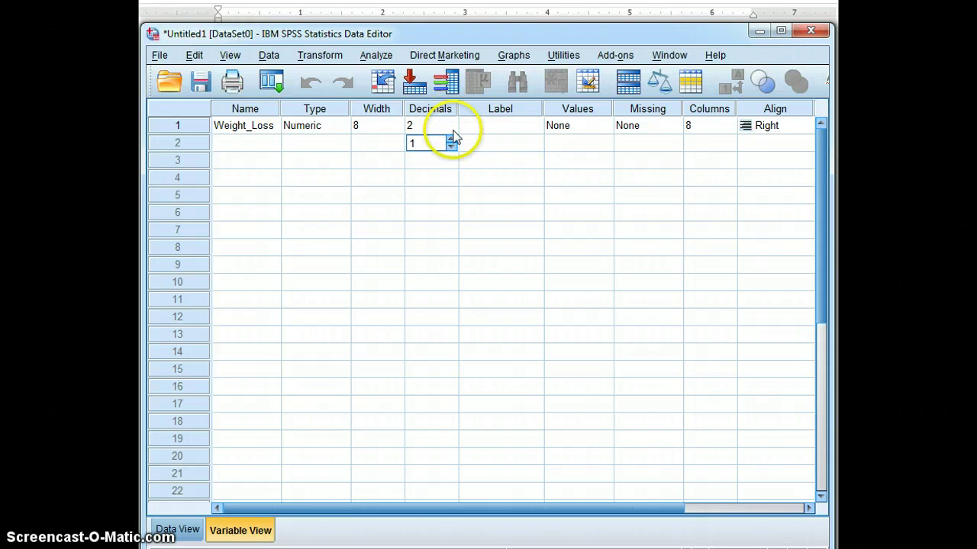
click(454, 131)
click(453, 141)
click(452, 140)
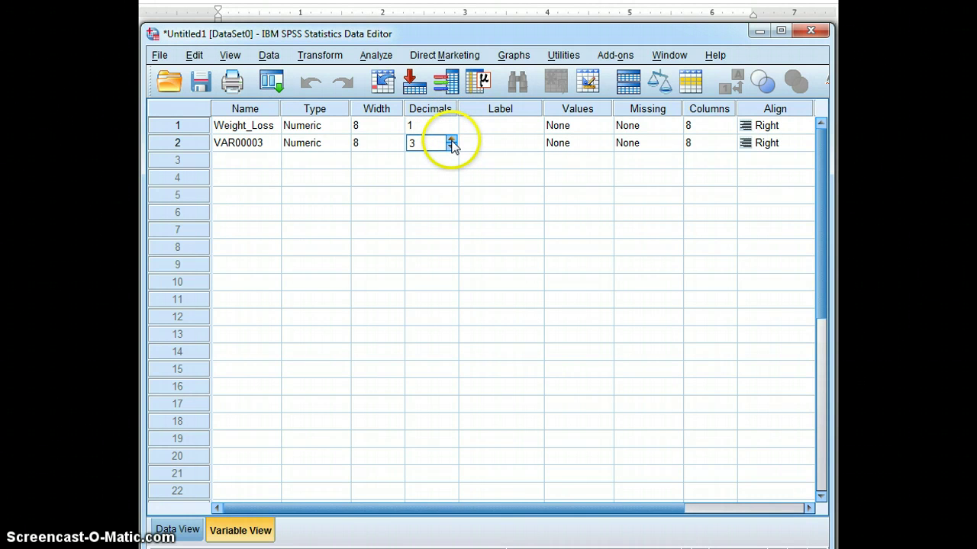
click(452, 147)
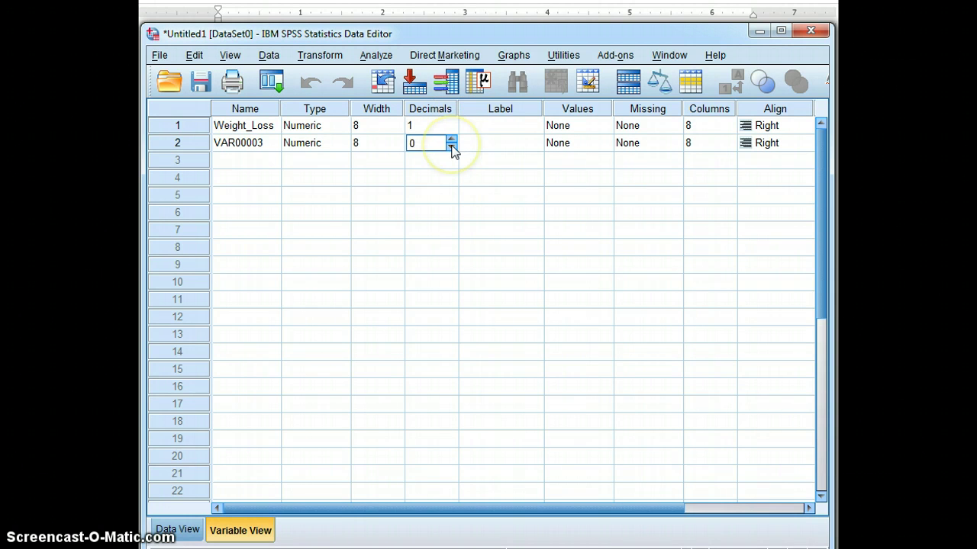
click(448, 125)
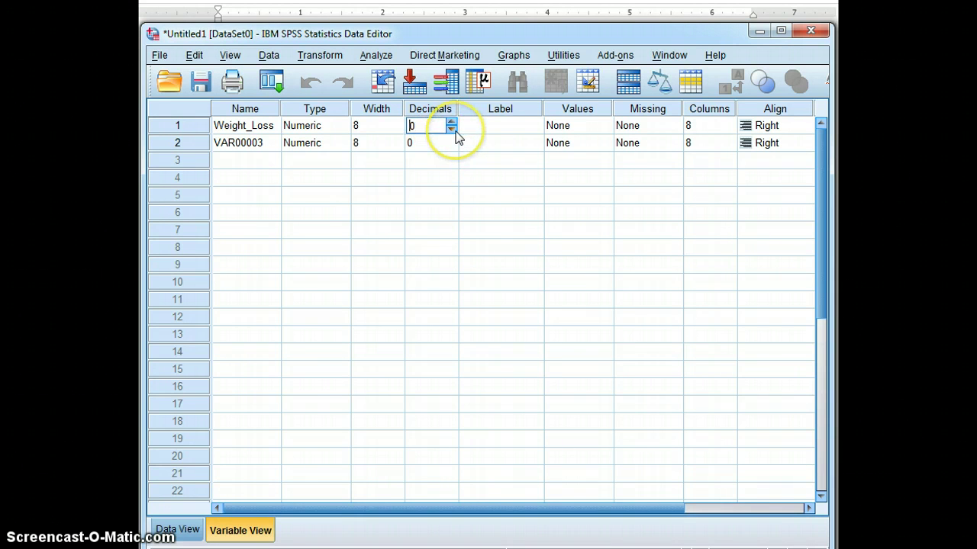
Step: Delete the stray variable in row 2, below Weight_Loss
click(180, 145)
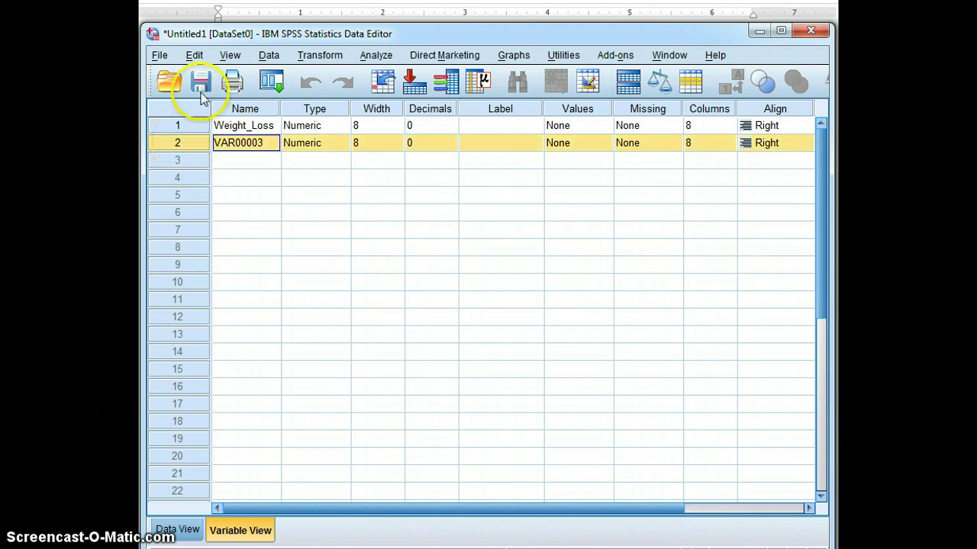
click(194, 55)
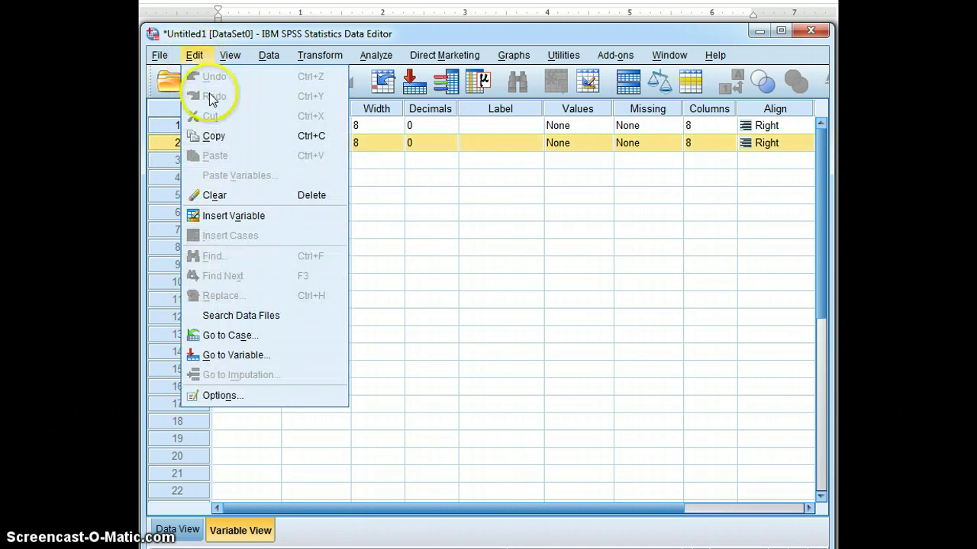
click(215, 192)
click(355, 159)
click(437, 131)
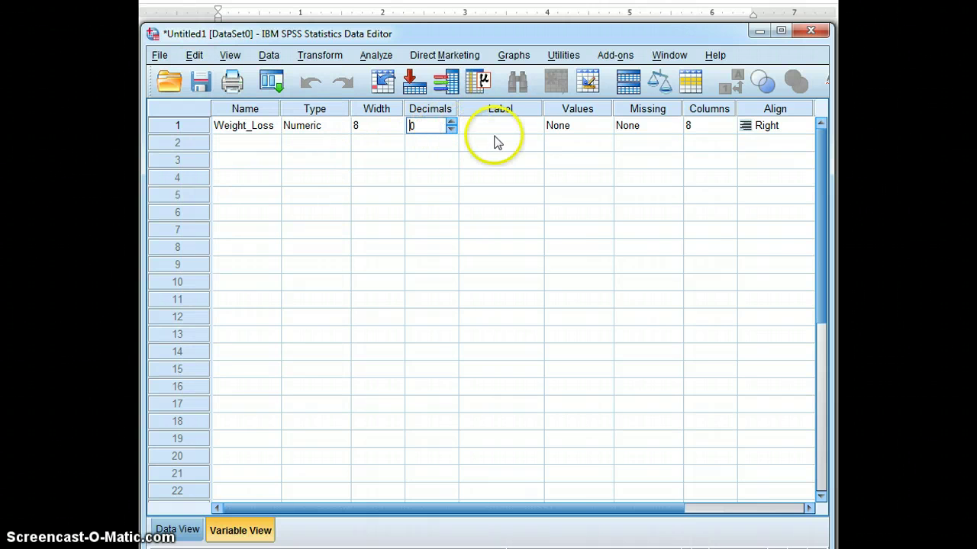
click(532, 135)
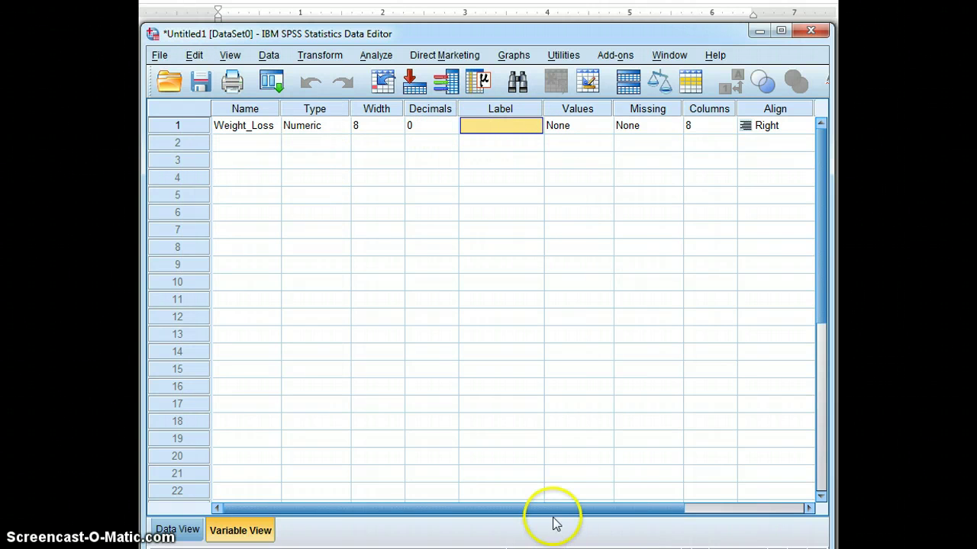
Step: Check the weight loss data in the exercise document and set the measurement level of Weight_Loss to Scale
drag(557, 508, 737, 509)
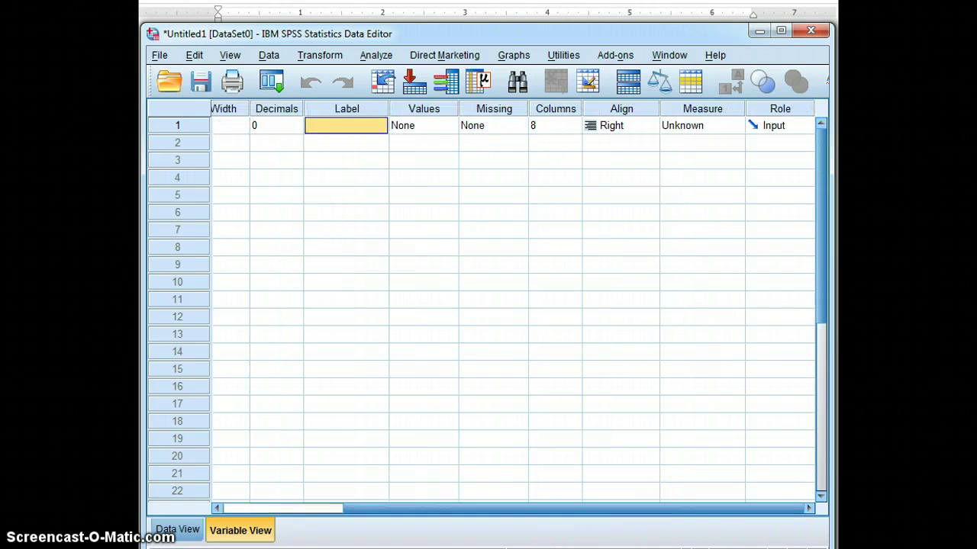
key(alt+Tab)
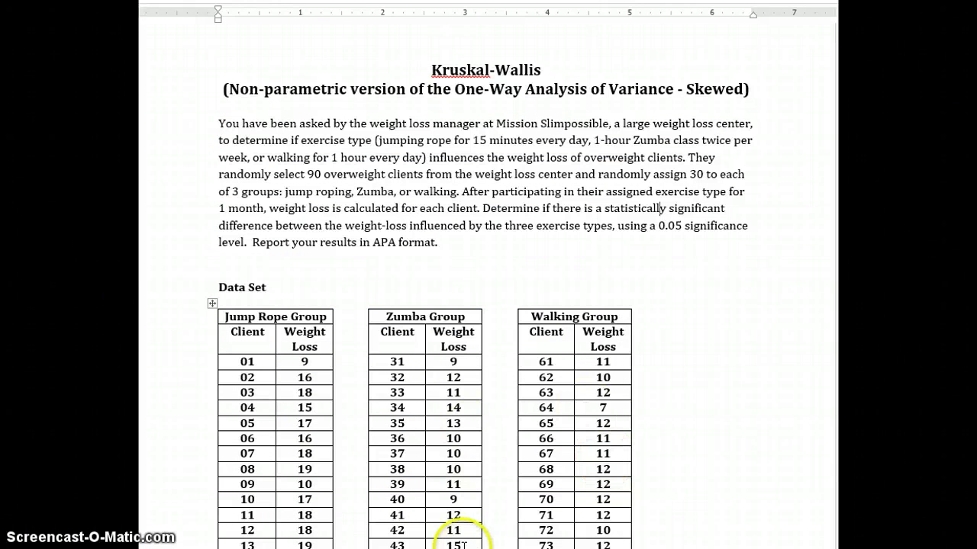
key(alt+Tab)
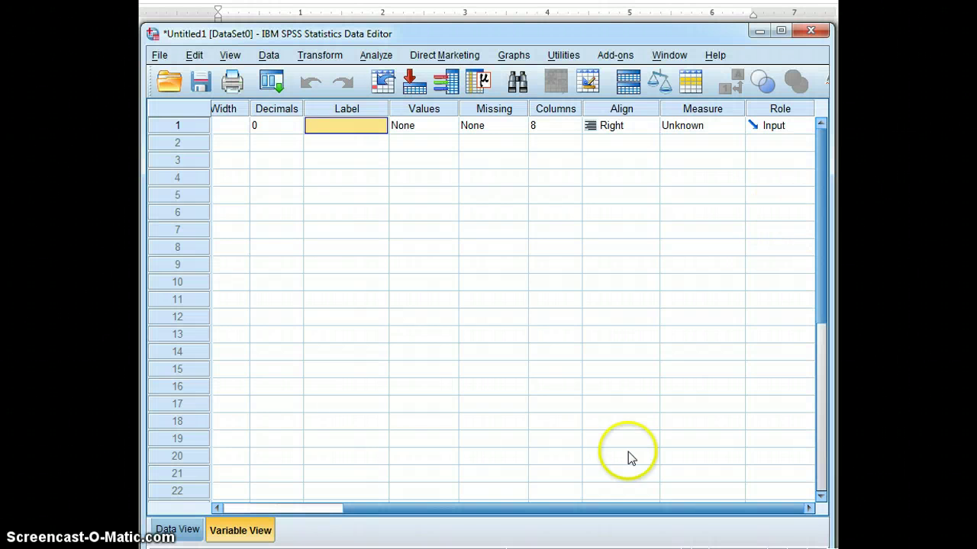
click(732, 125)
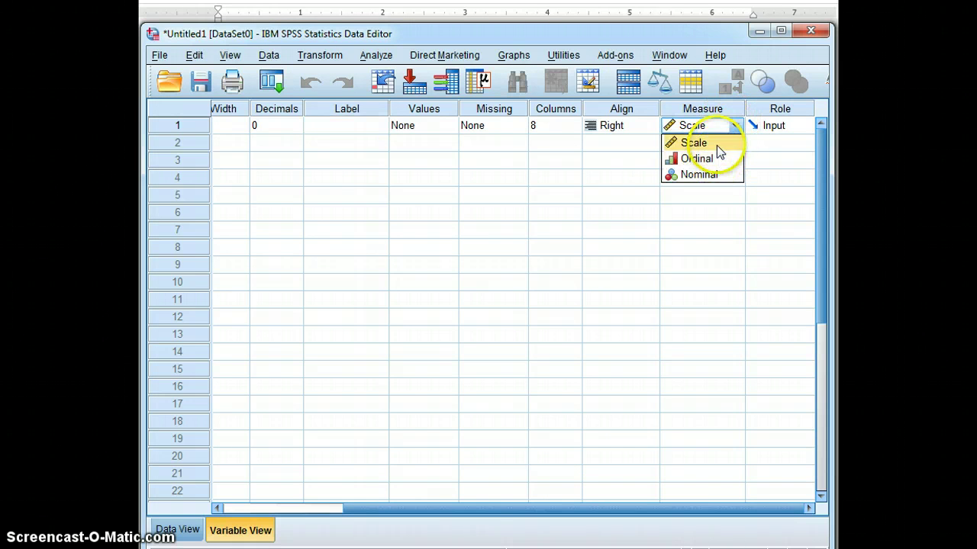
click(716, 144)
Step: Define a second variable named Exercise_Type in row 2 and set its decimals to 0
drag(529, 505, 339, 506)
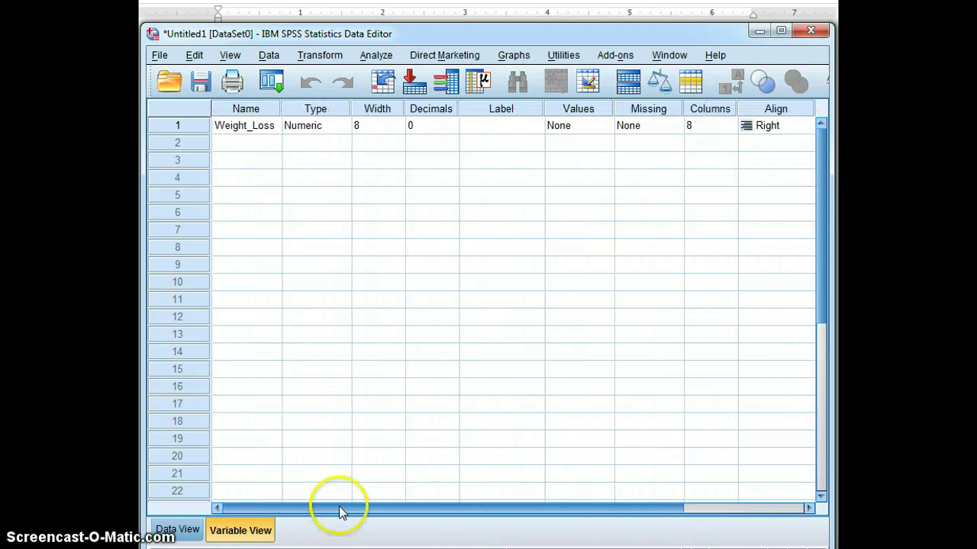
click(254, 145)
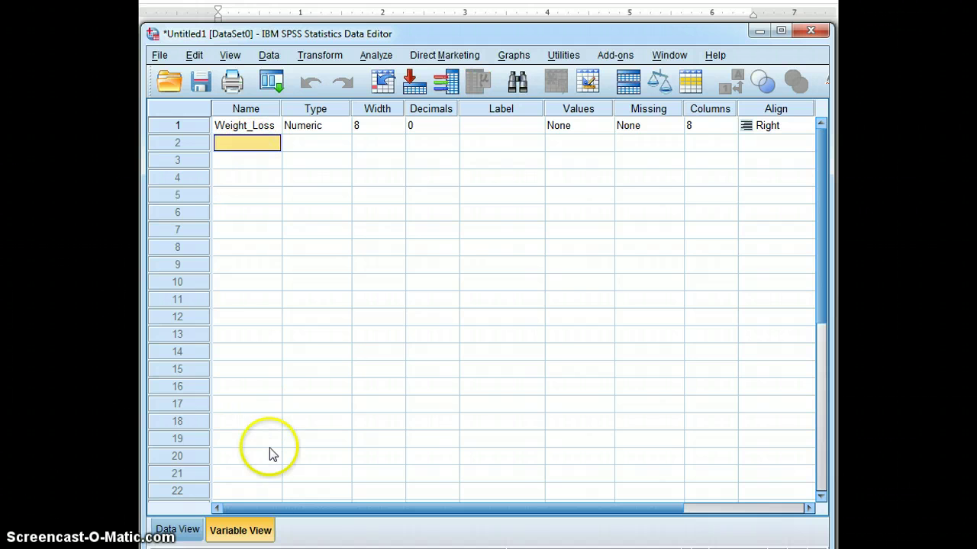
key(alt+Tab)
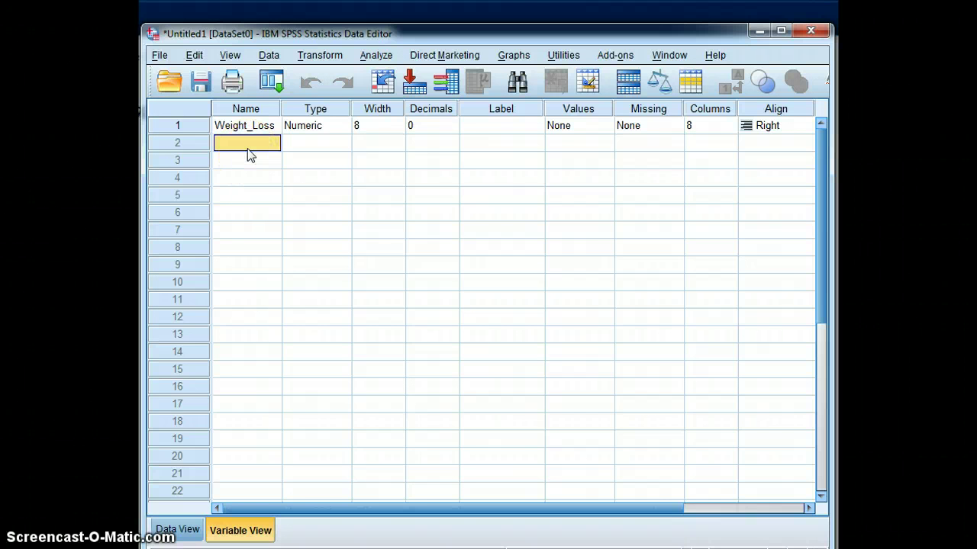
text(Exercise_Type)
click(360, 144)
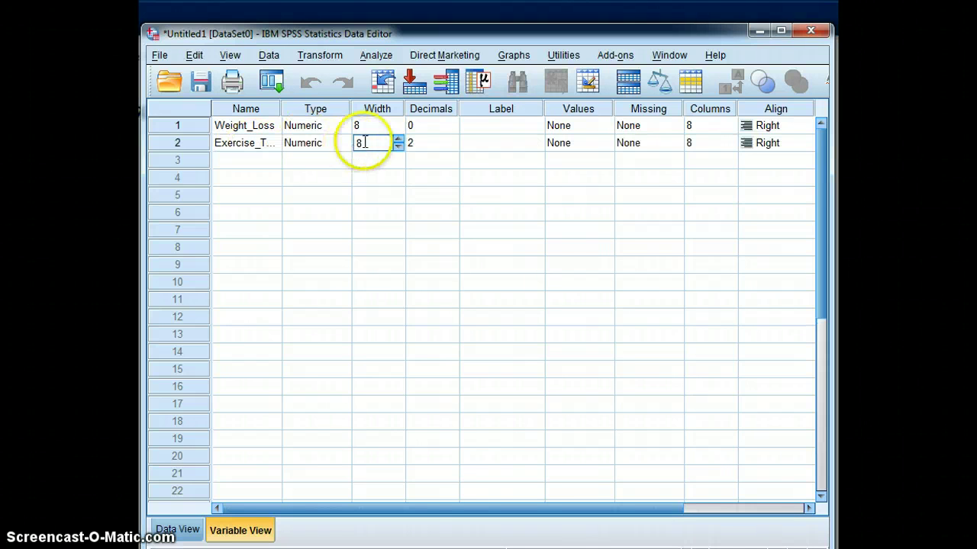
click(455, 145)
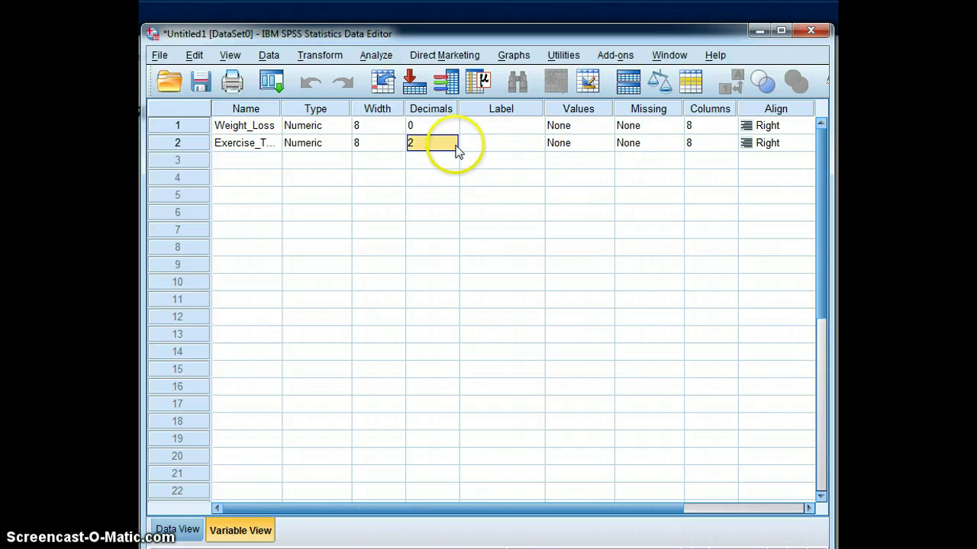
click(535, 143)
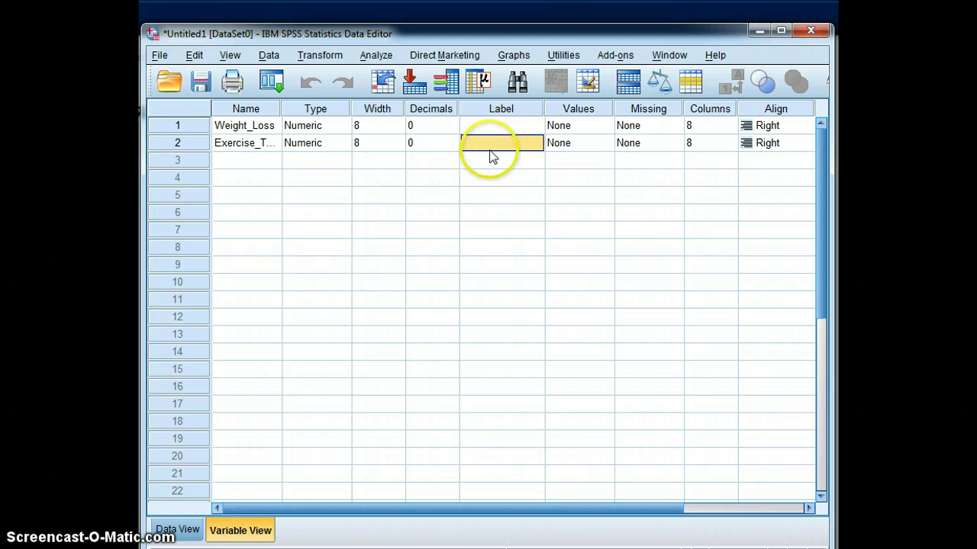
Step: Add a value label to Exercise_Type assigning 1 to "Jump Rope Group", copying the text from the exercise document's table heading
click(599, 145)
click(609, 145)
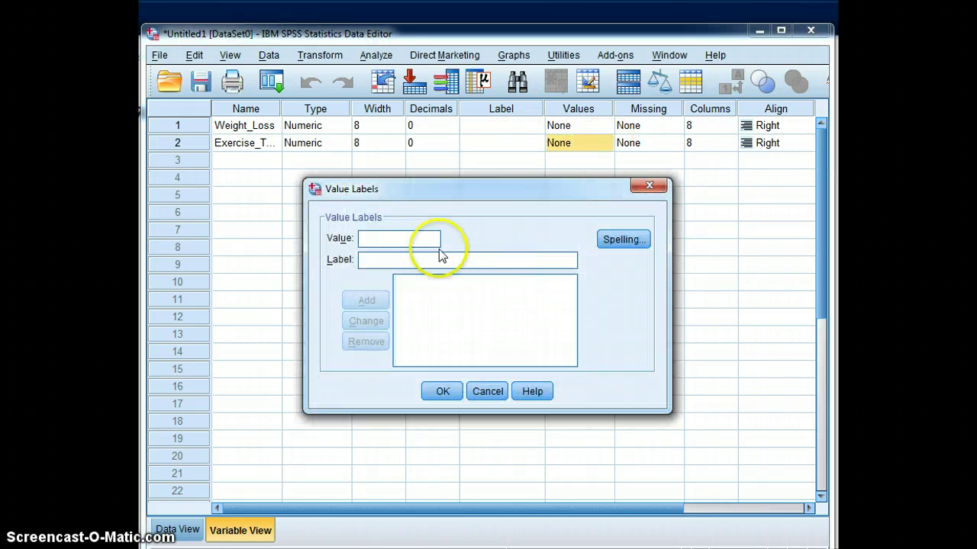
click(414, 246)
text(1)
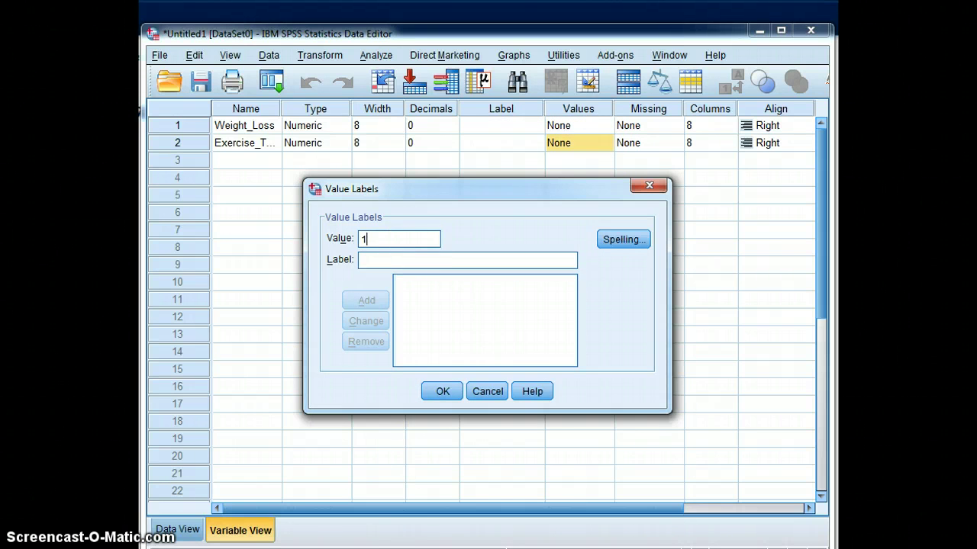
click(406, 548)
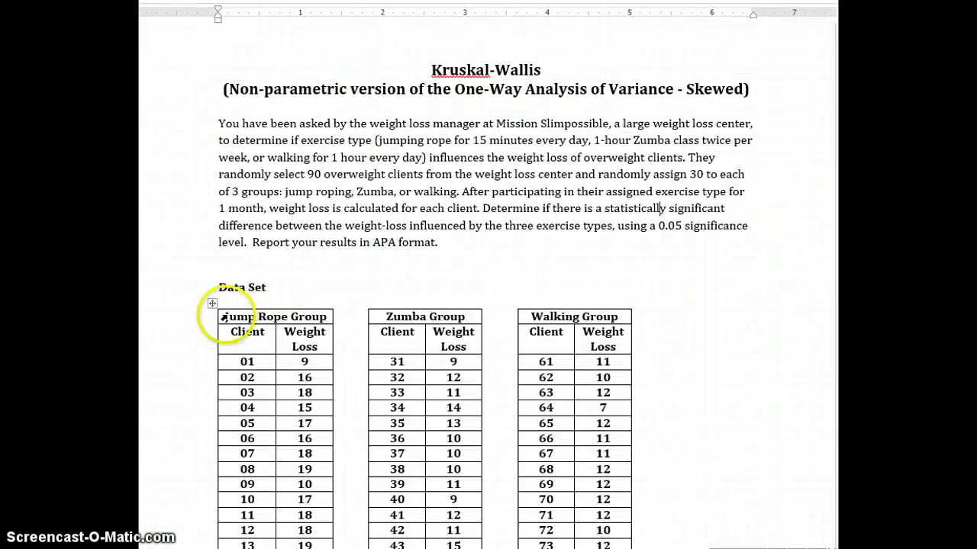
drag(224, 316, 319, 324)
key(ctrl+c)
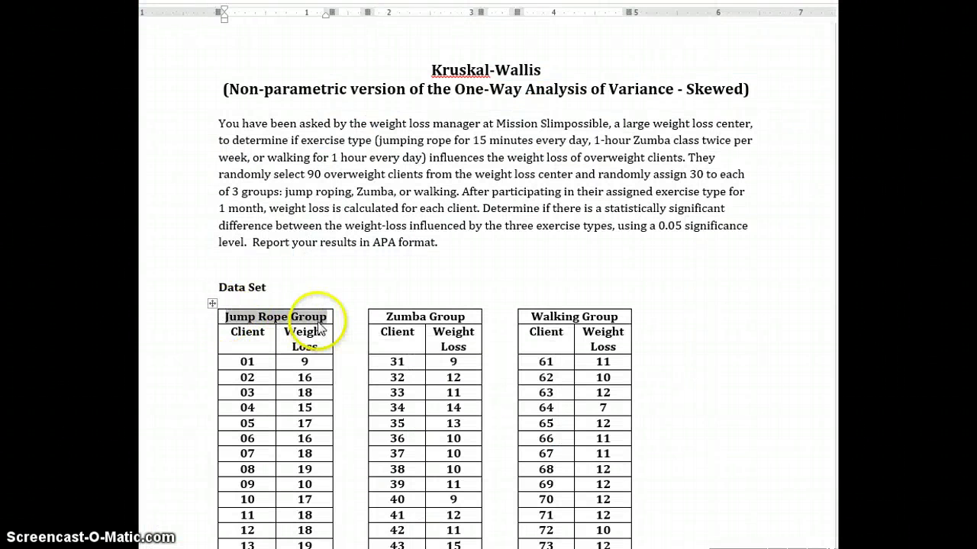
click(419, 546)
click(378, 259)
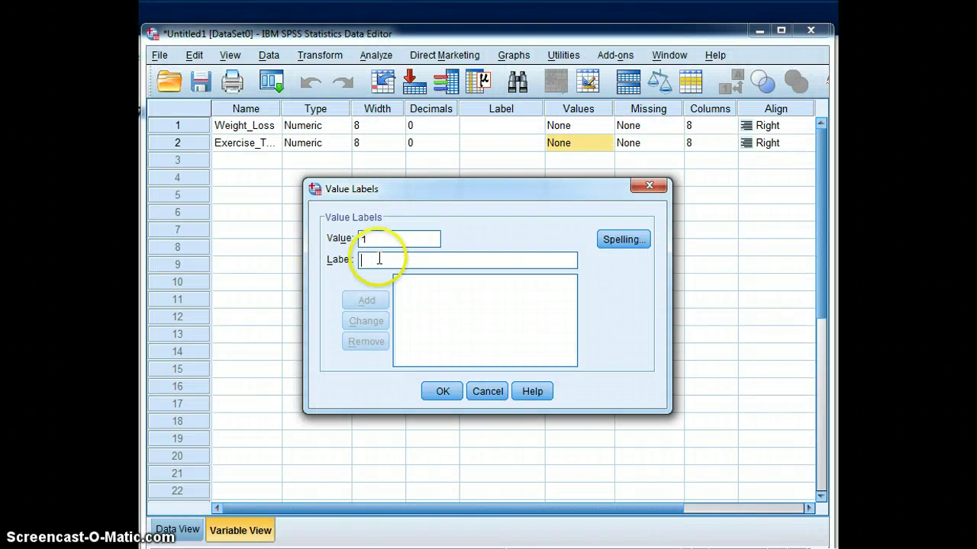
key(ctrl+v)
click(366, 300)
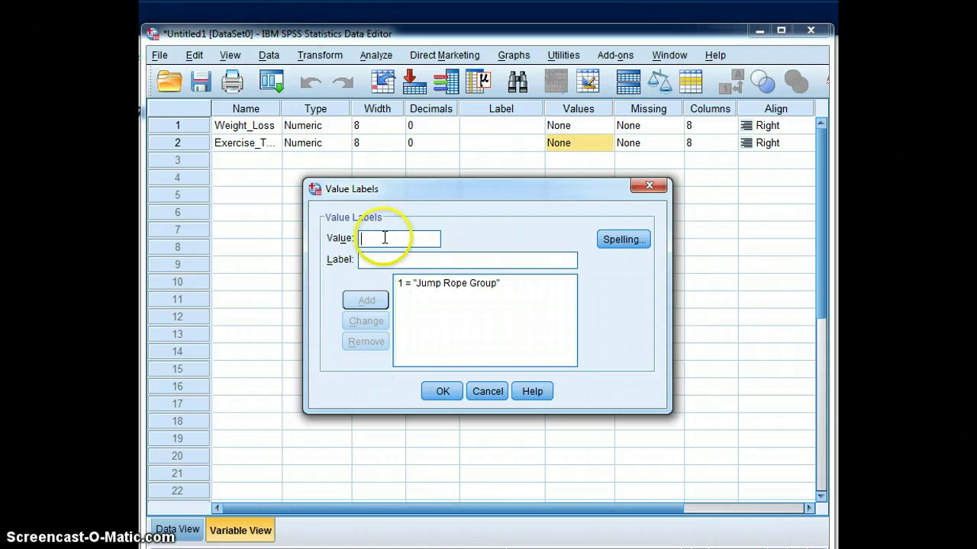
Step: Add the value label 2 = "Zumba Group" to Exercise_Type, copying the text from the document's table heading
key(alt+Tab)
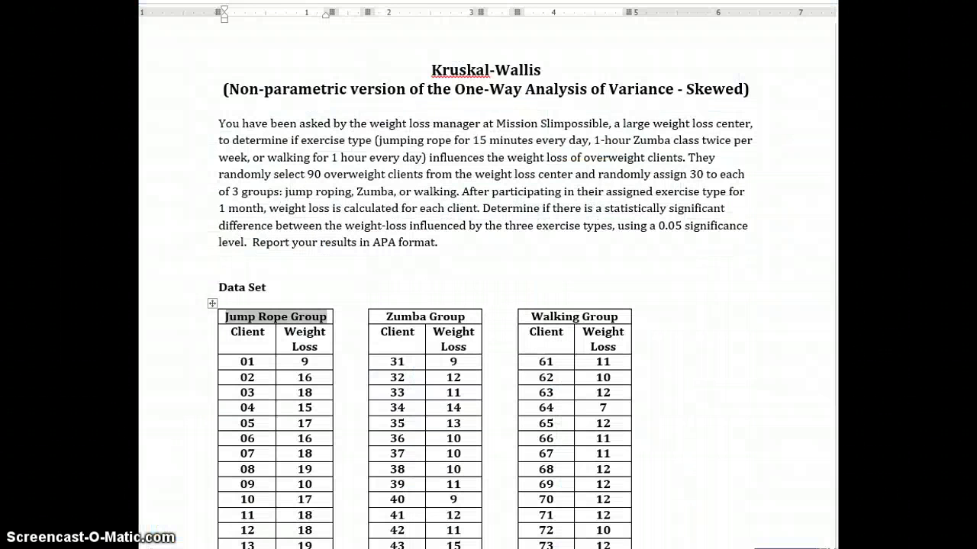
drag(398, 318, 464, 318)
key(ctrl+c)
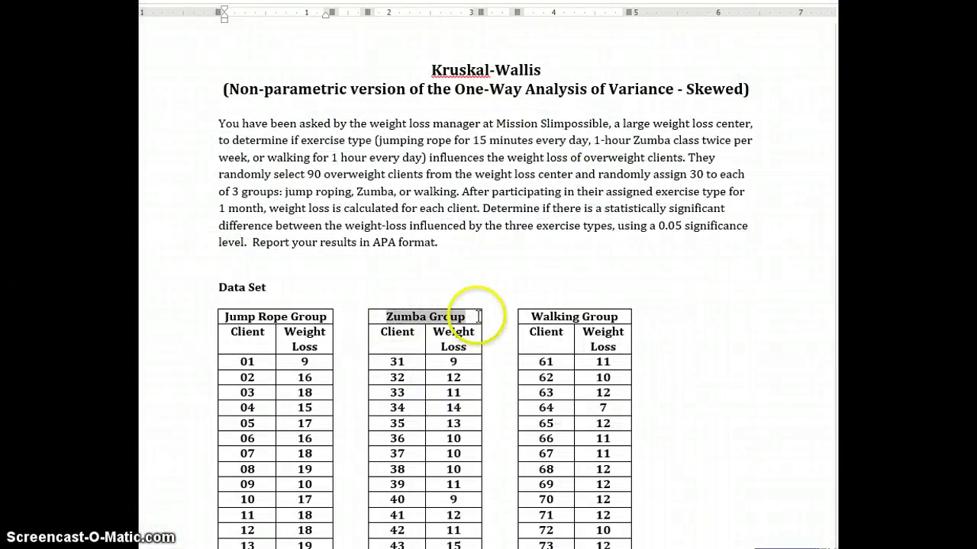
key(alt+Tab)
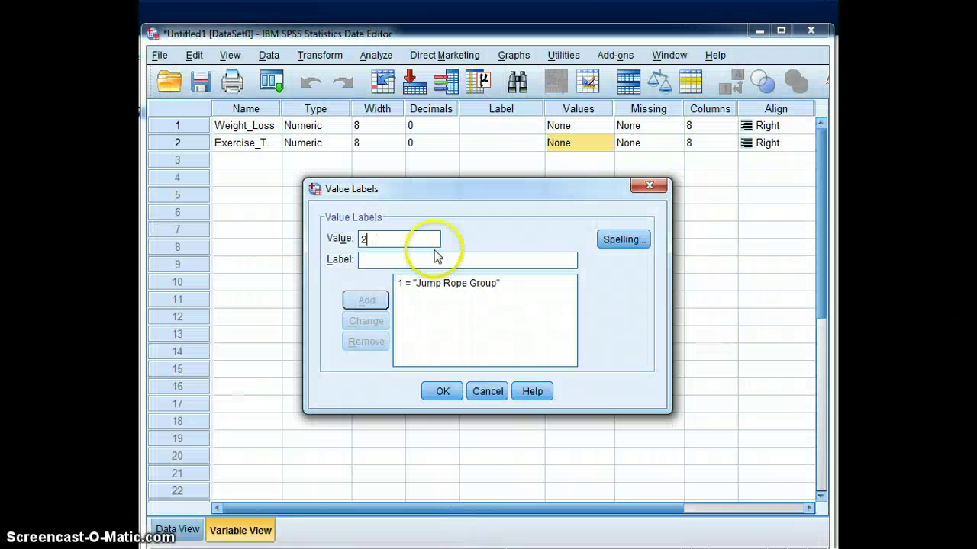
key(ctrl+v)
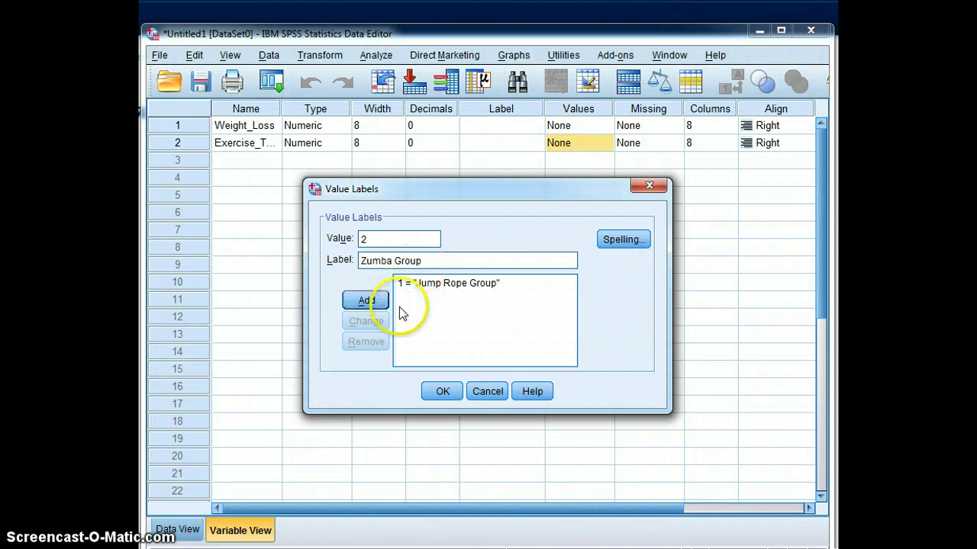
click(364, 301)
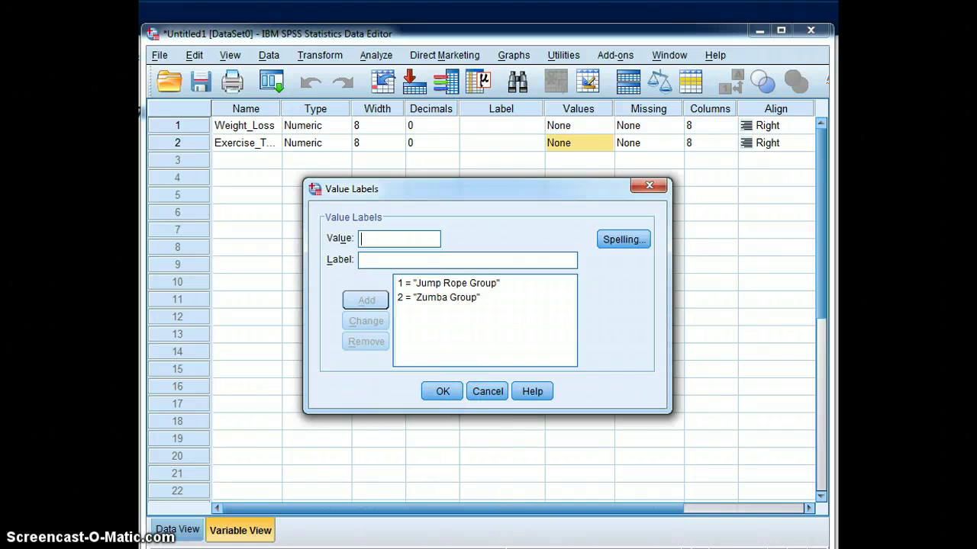
Step: Add the value label 3 = "Walking Group" to Exercise_Type, copying the text from the document's table heading, and accept the value labels
key(alt+Tab)
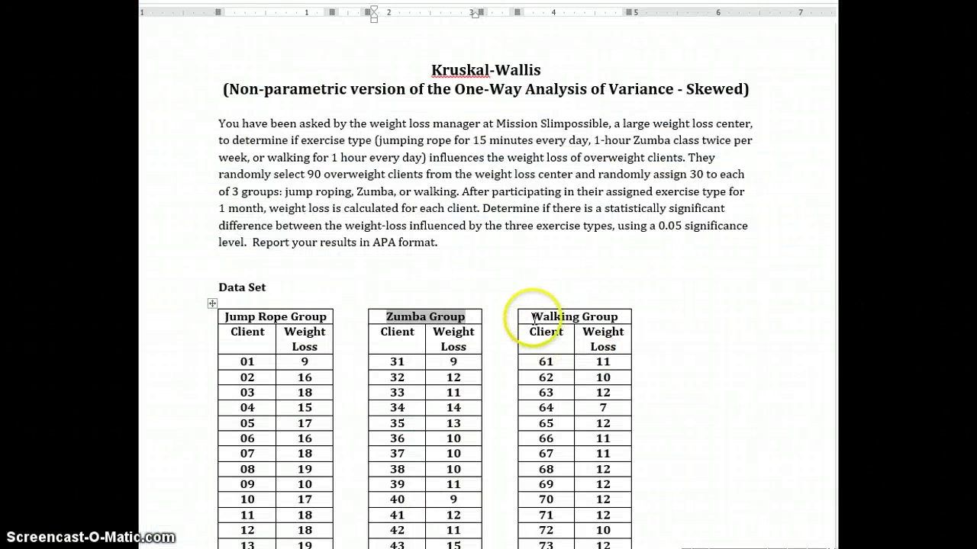
drag(532, 317, 615, 319)
key(ctrl+c)
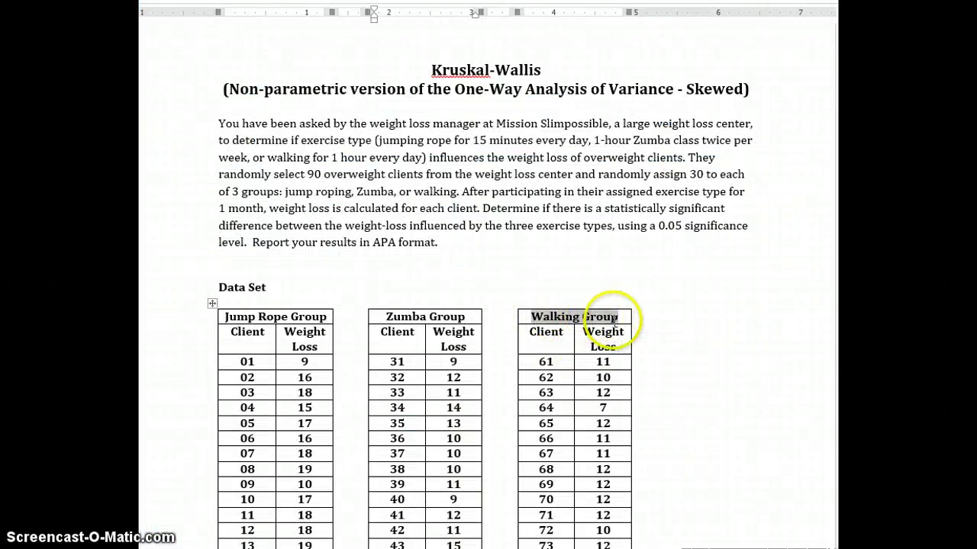
key(alt+Tab)
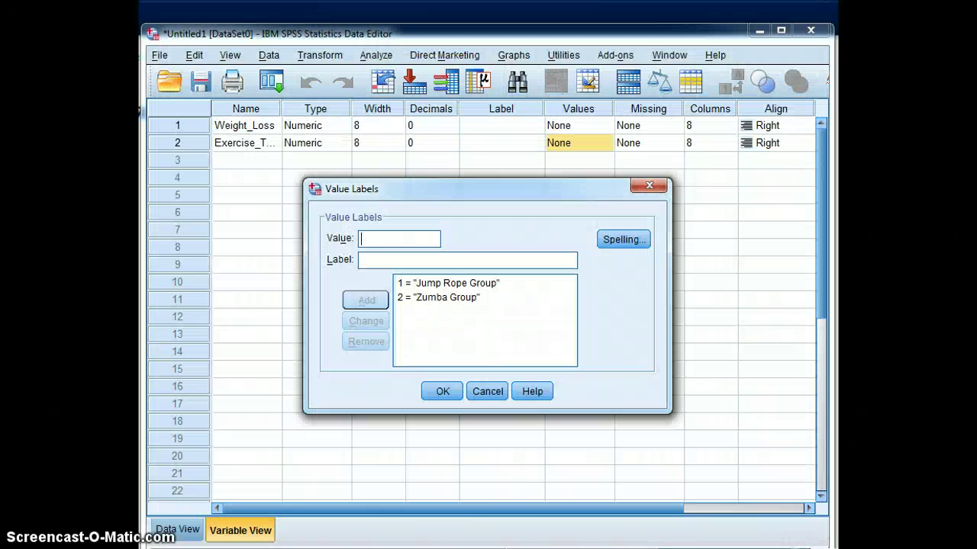
click(378, 260)
key(ctrl+v)
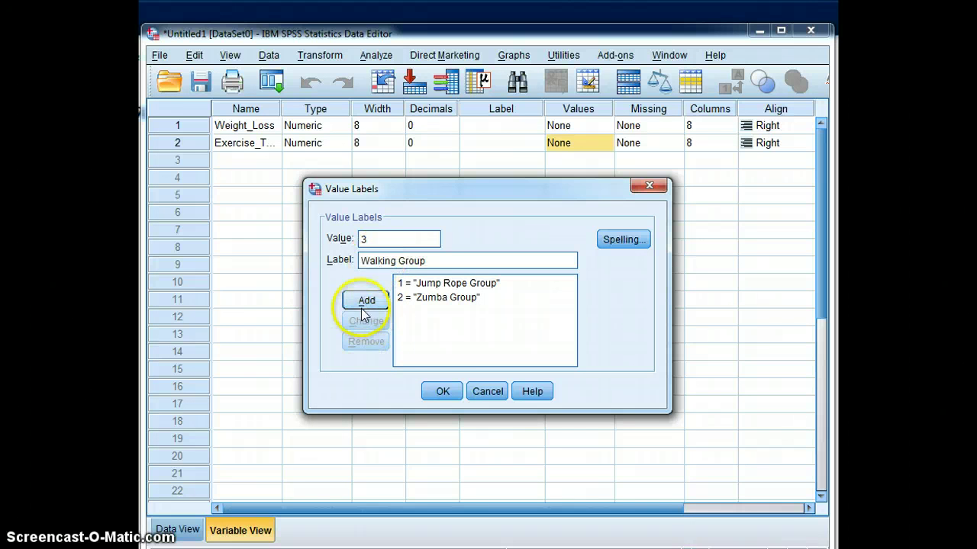
click(365, 304)
click(439, 395)
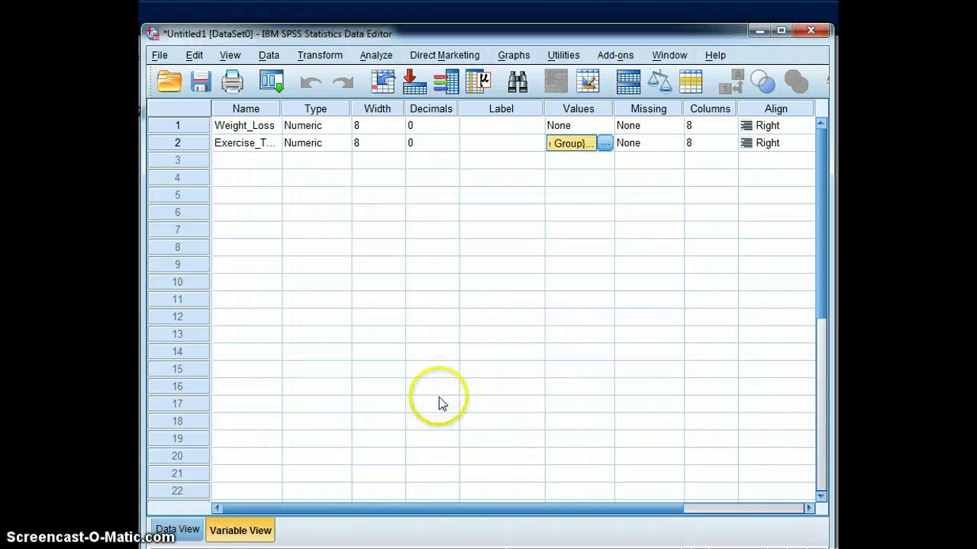
Step: Set the measurement level of Exercise_Type to Nominal and widen its column in the data sheet to fit the full name on one line
drag(460, 506, 632, 506)
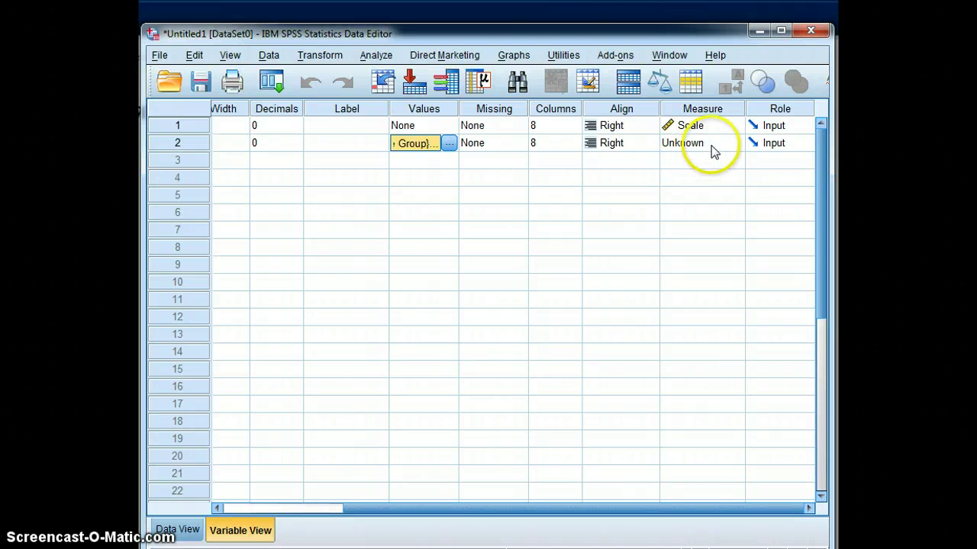
click(730, 148)
click(716, 192)
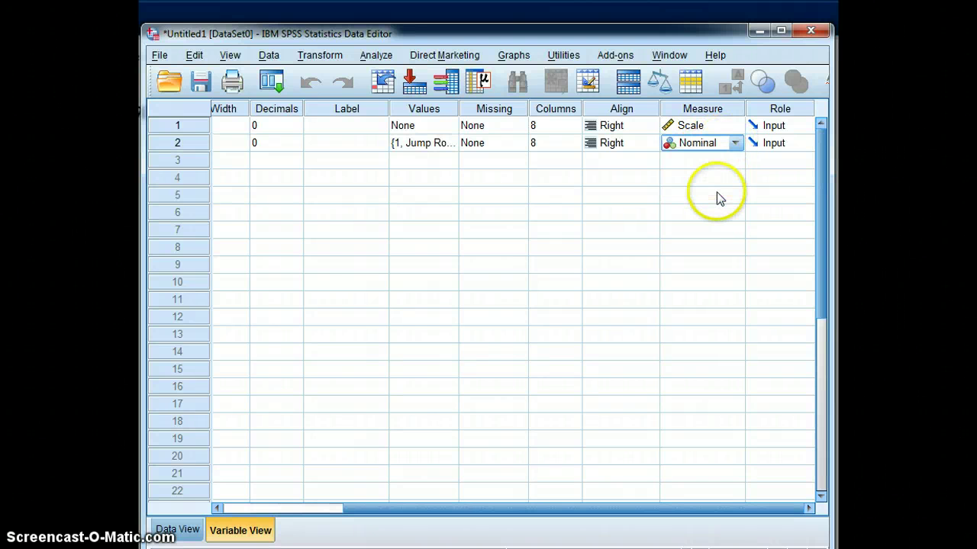
click(180, 533)
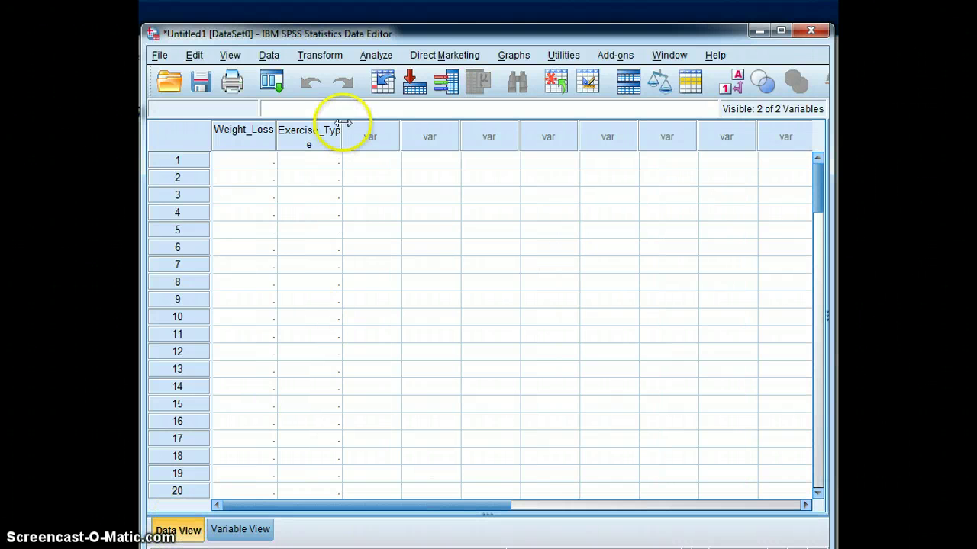
drag(343, 130, 366, 130)
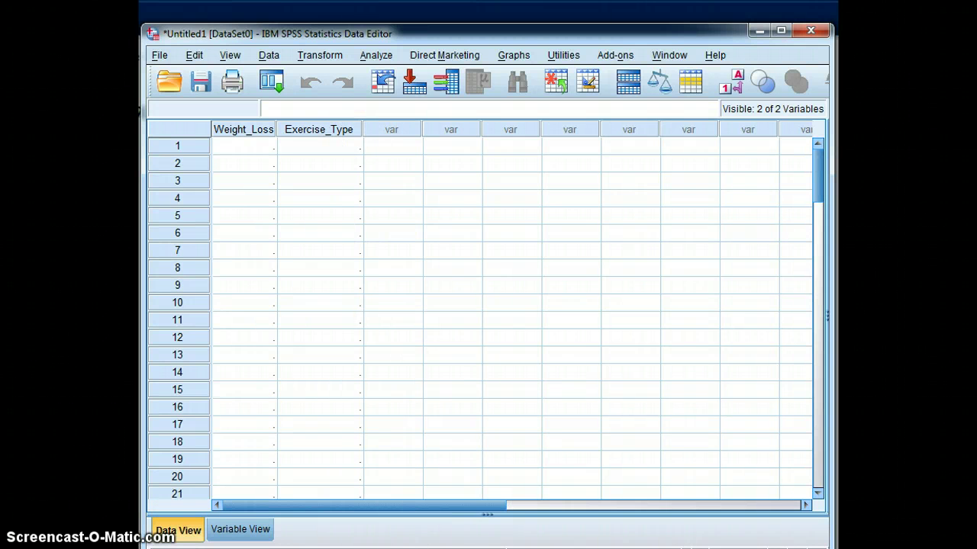
Step: Copy the Jump Rope Group's weight loss values for clients 01 to 30 from the document into Weight_Loss, starting at row 1
key(alt+Tab)
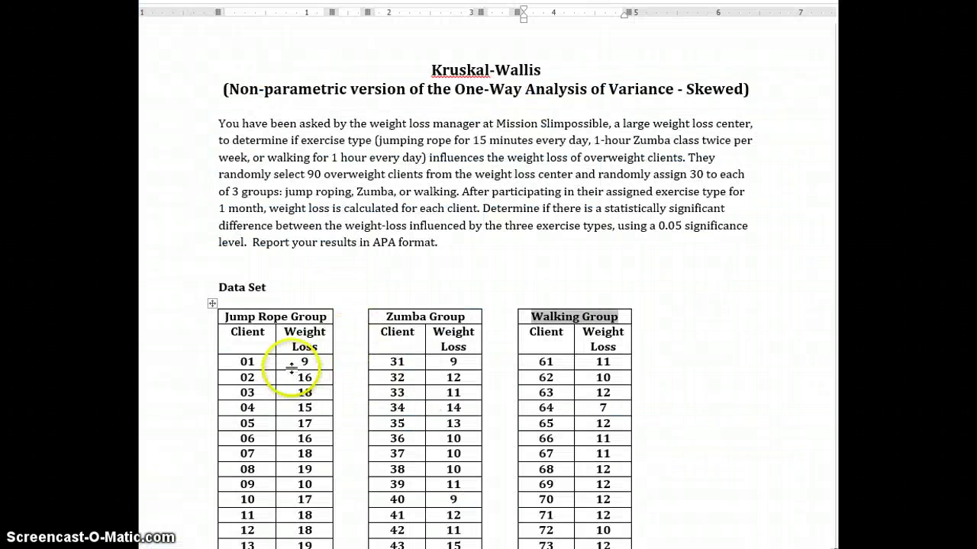
mouse_move(305, 362)
mouse_down()
mouse_move(306, 534)
mouse_move(305, 375)
mouse_up()
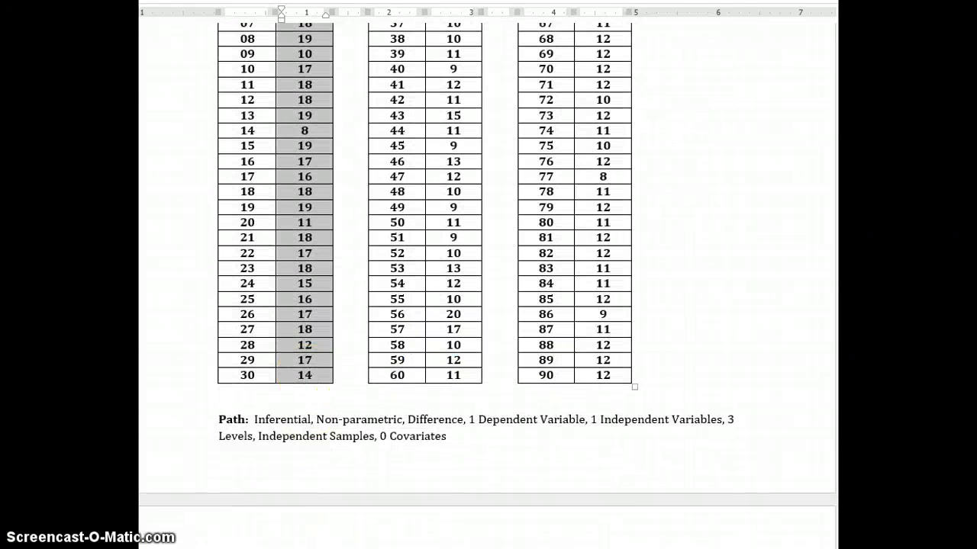
key(alt+Tab)
click(258, 152)
key(ctrl+v)
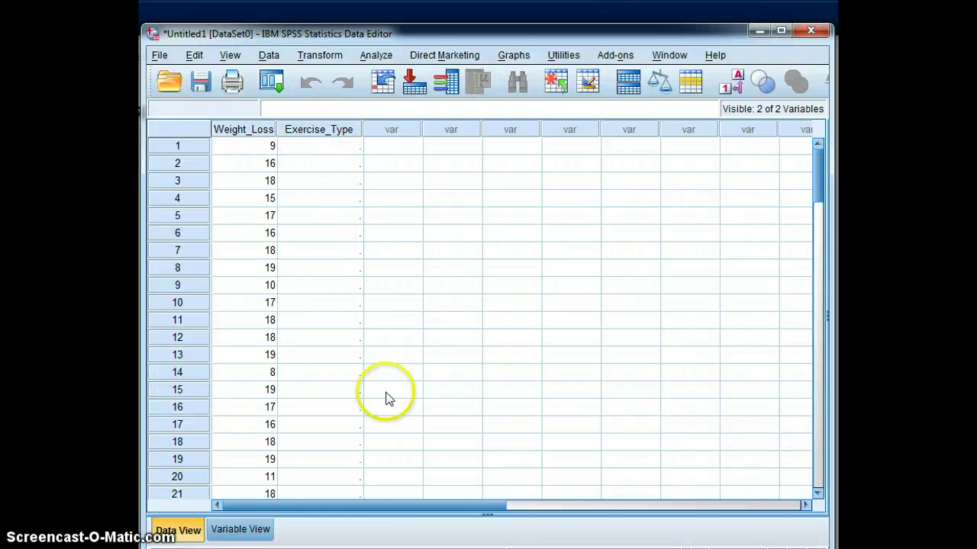
Step: Check the value labels of Exercise_Type for the jump rope code and enter 1 as the Exercise_Type of row 1
click(240, 529)
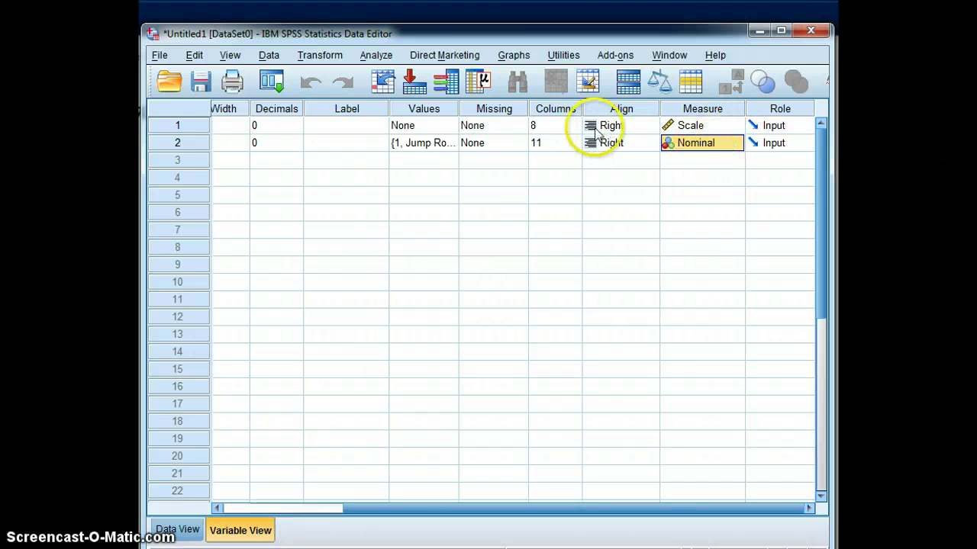
double_click(445, 145)
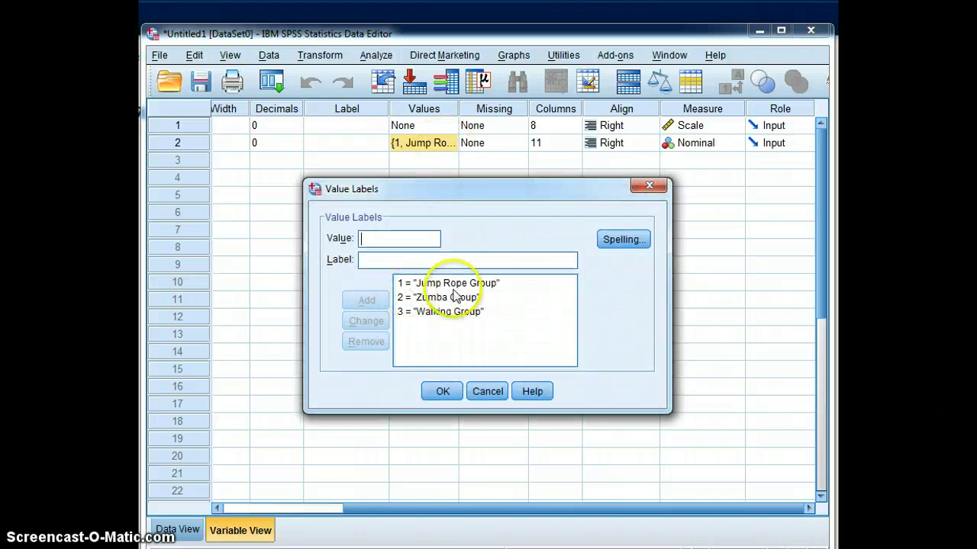
click(489, 392)
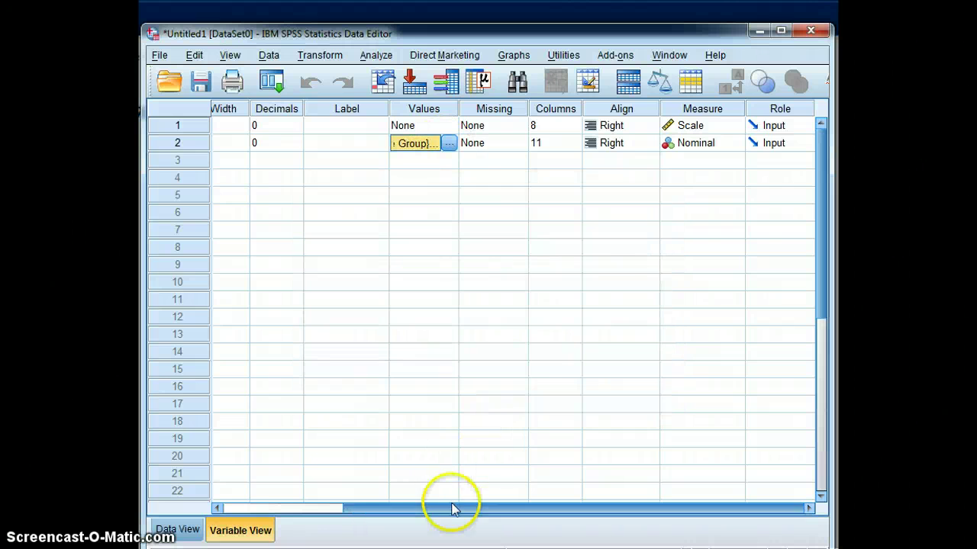
click(178, 530)
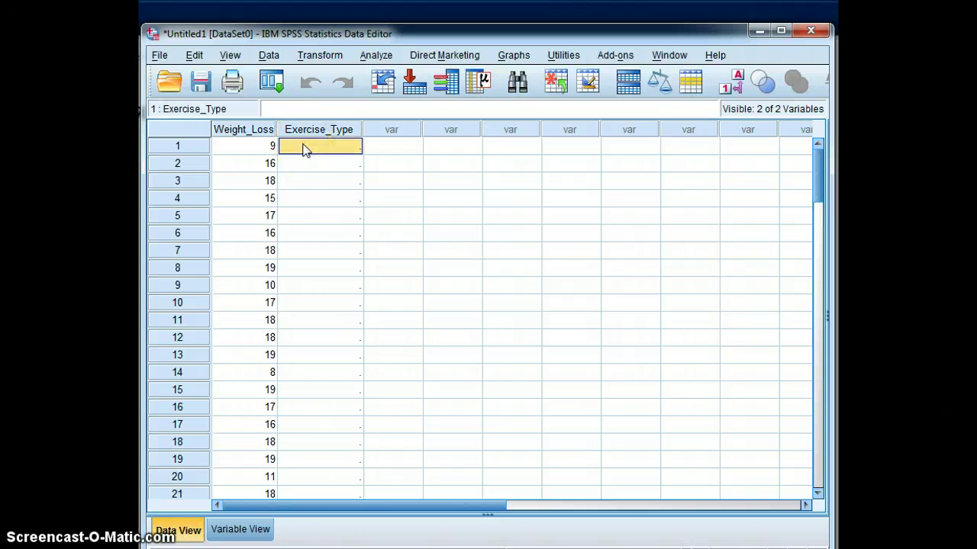
text(1)
key(Return)
key(Return)
click(343, 144)
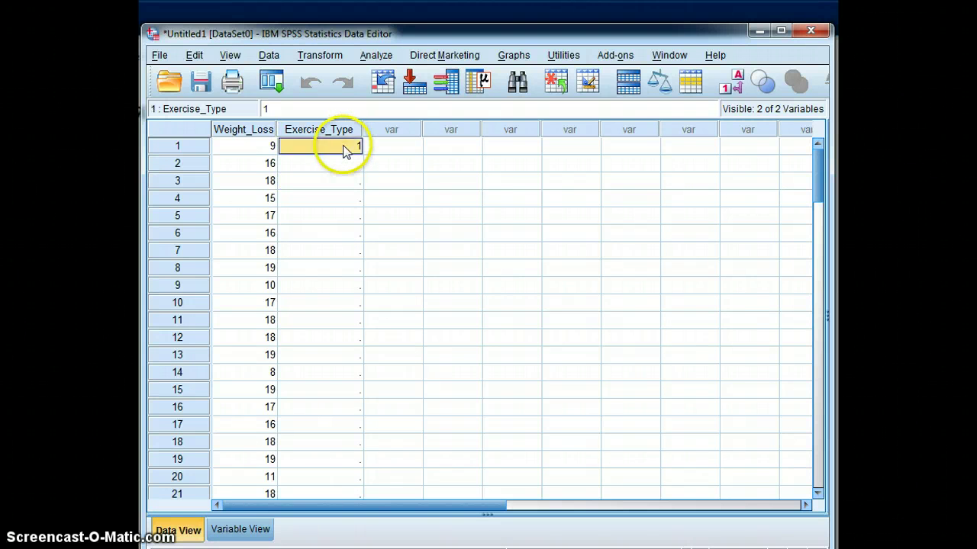
Step: Copy the Exercise_Type value 1 from row 1 into rows 2 to 30
click(195, 56)
click(229, 134)
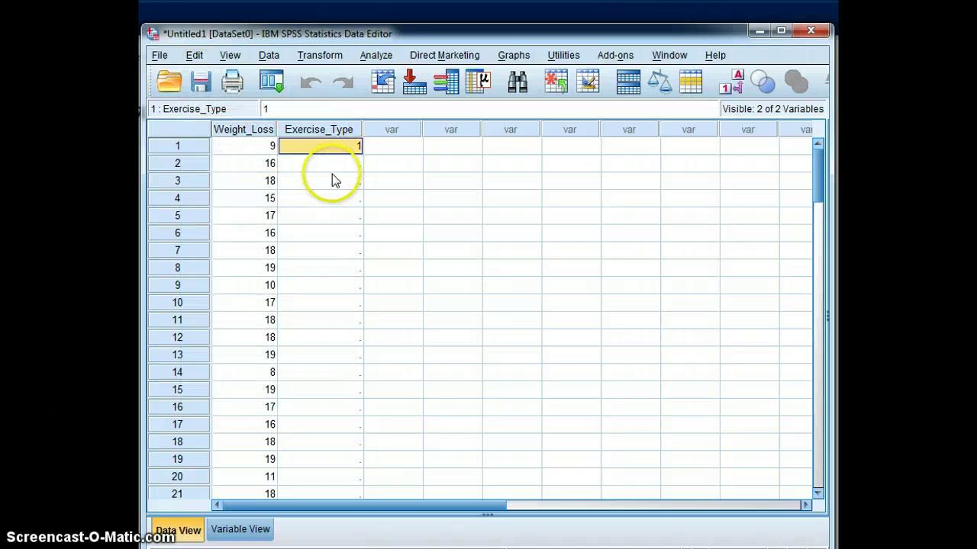
drag(331, 166, 338, 446)
click(200, 61)
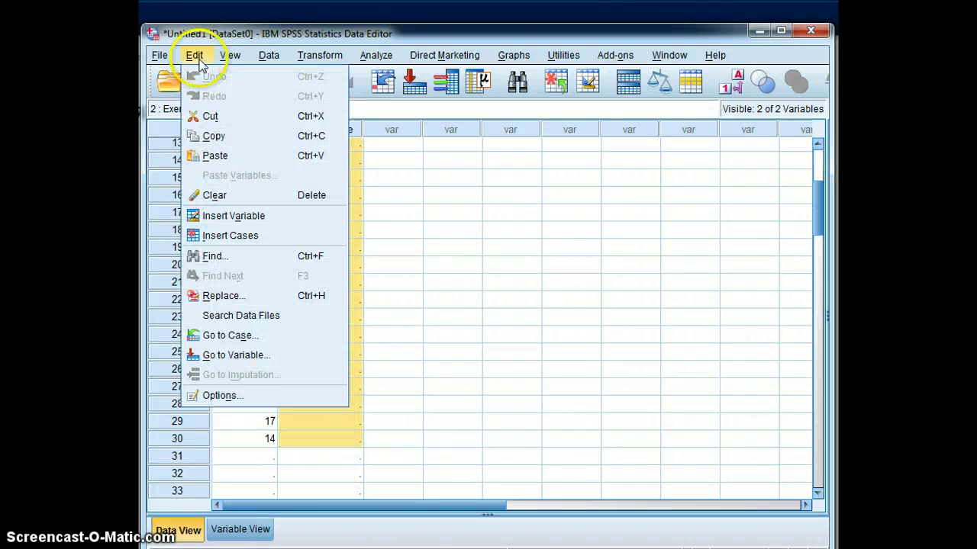
click(207, 159)
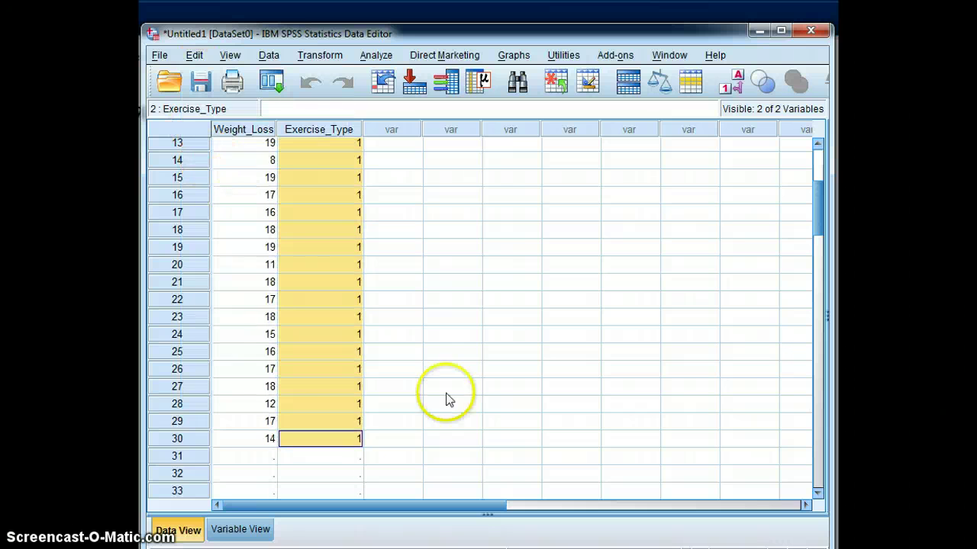
Step: Copy the Zumba Group's weight loss values for clients 31 to 60 from the document into Weight_Loss, starting at row 31
click(238, 459)
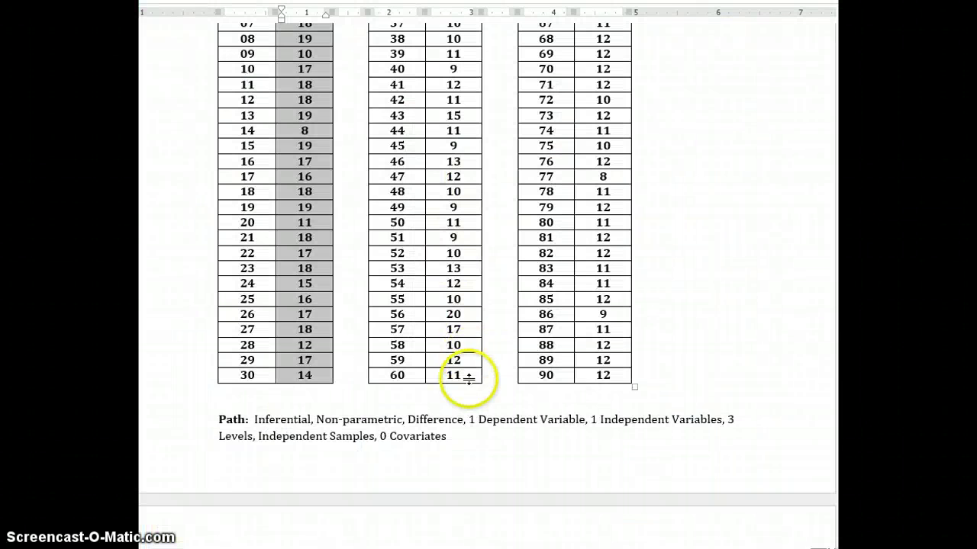
drag(467, 377, 480, 120)
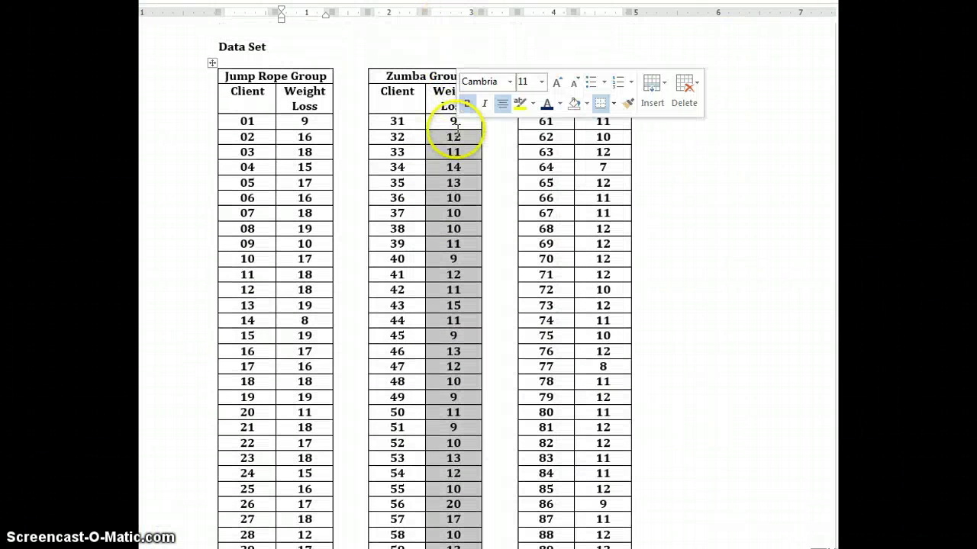
click(453, 120)
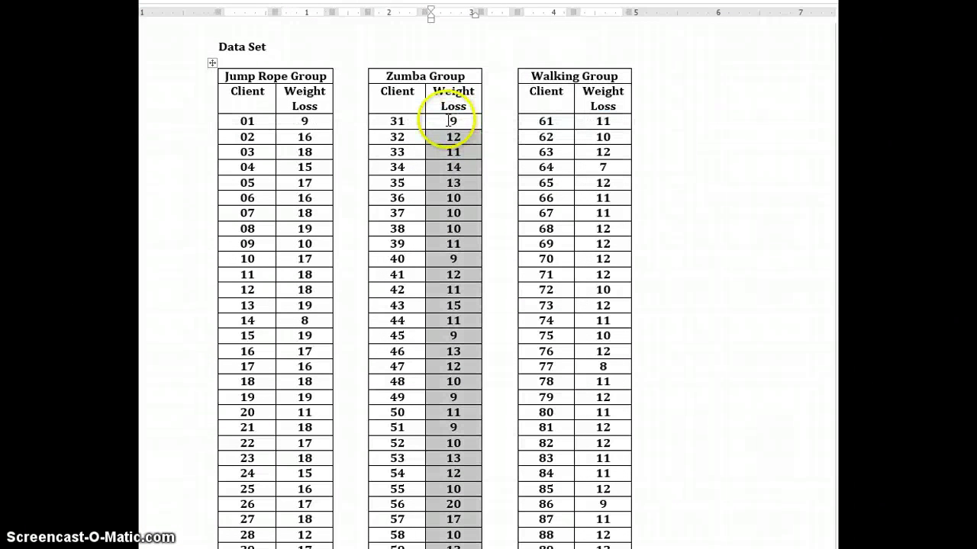
drag(455, 120, 444, 543)
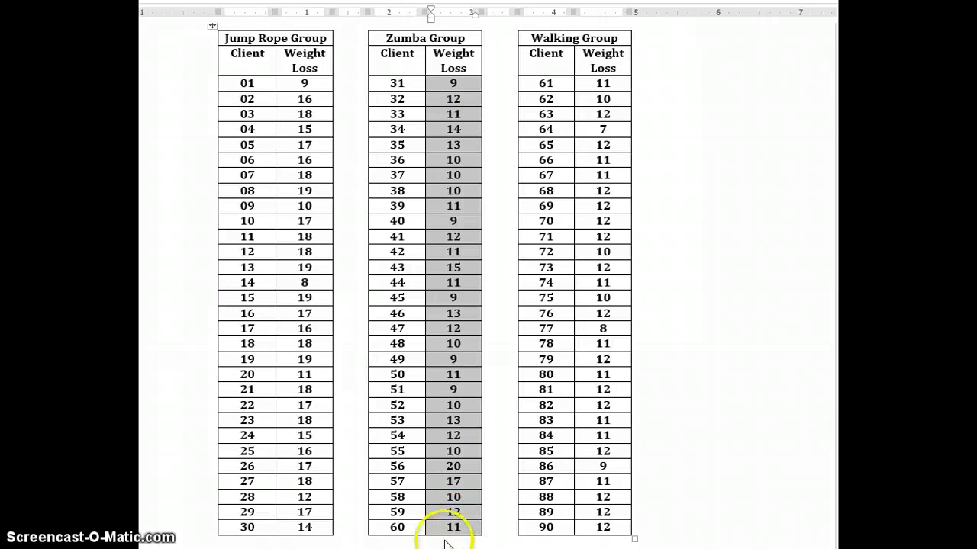
key(alt+Tab)
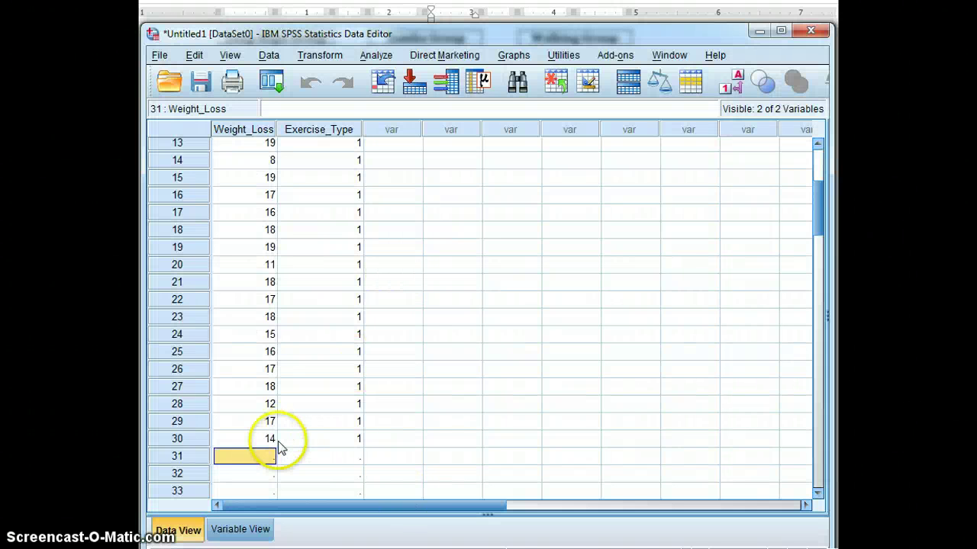
key(ctrl+v)
Step: Check the value labels of Exercise_Type for the Zumba code and enter 2 as the Exercise_Type of row 31
click(318, 462)
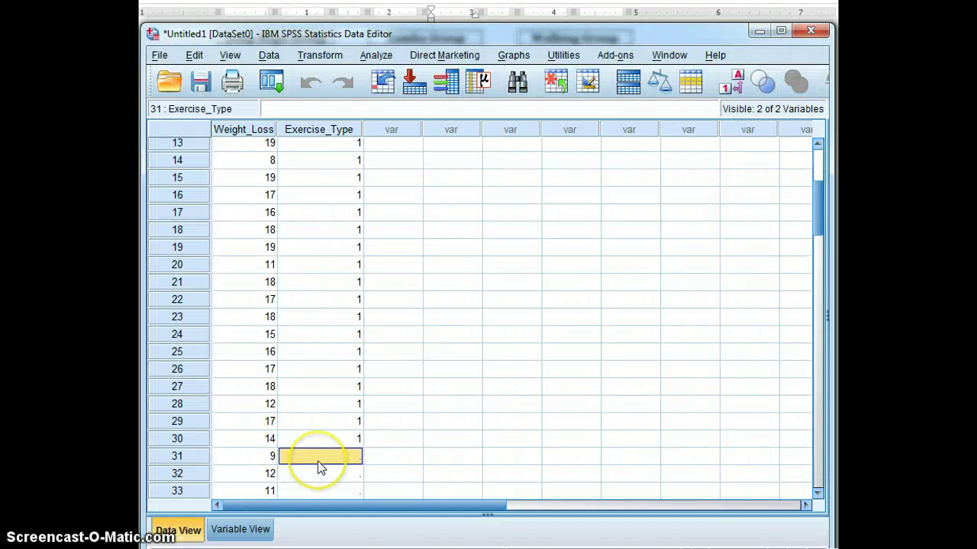
click(243, 534)
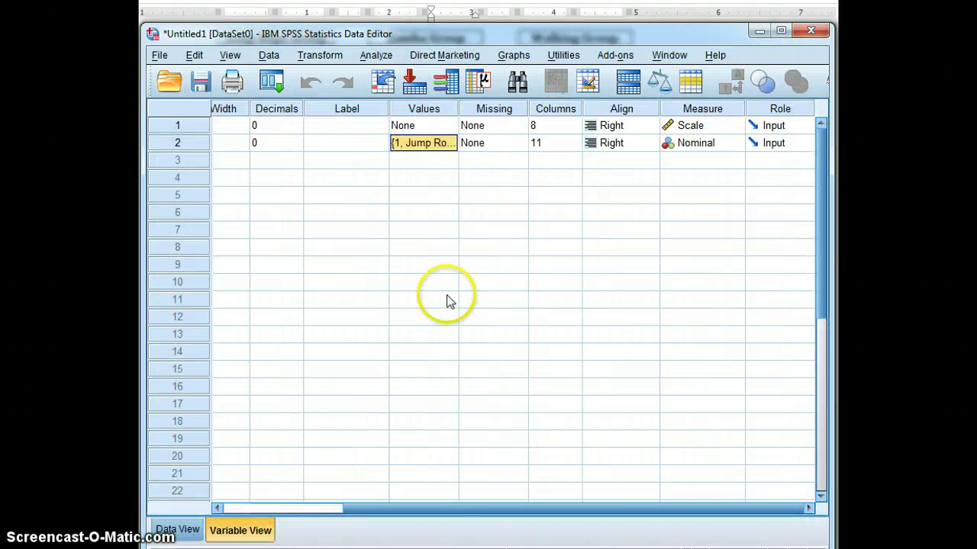
click(438, 144)
click(452, 144)
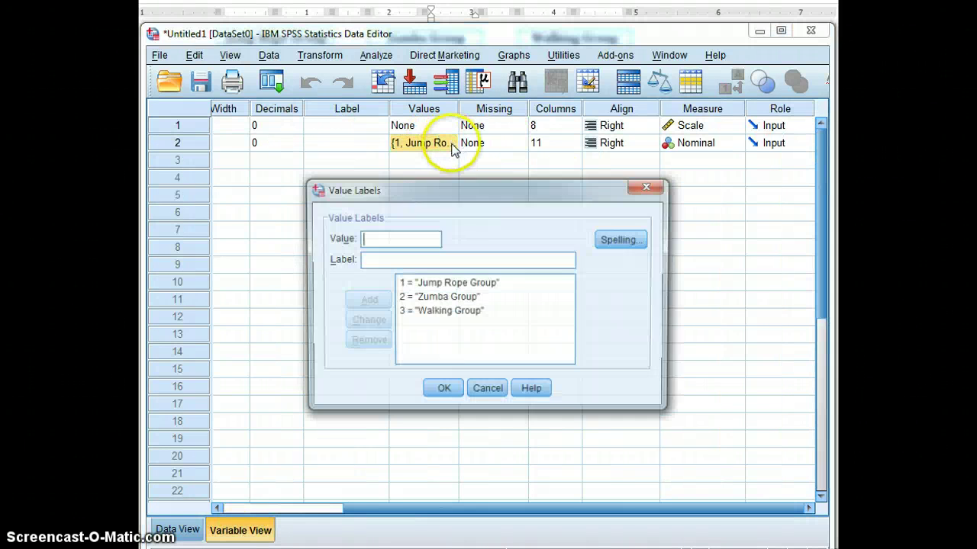
click(462, 297)
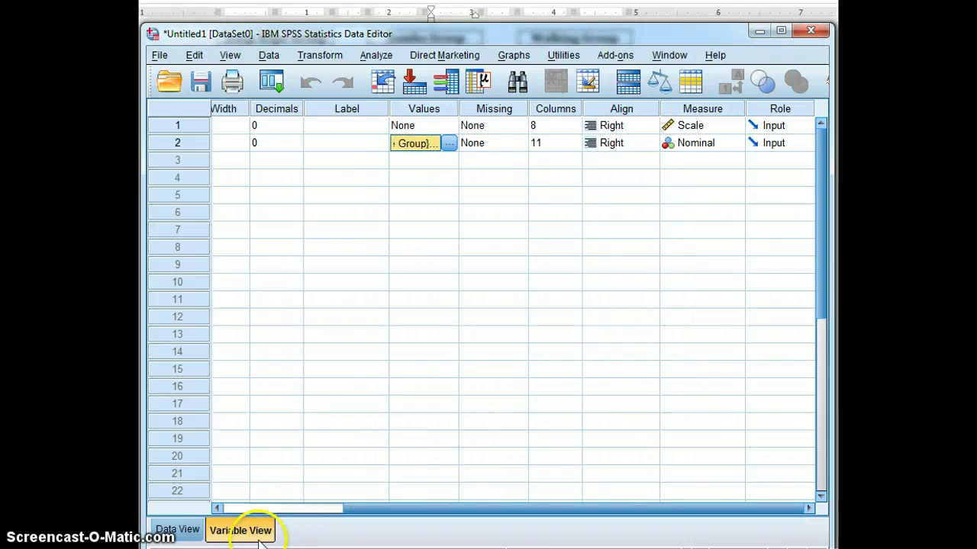
click(172, 530)
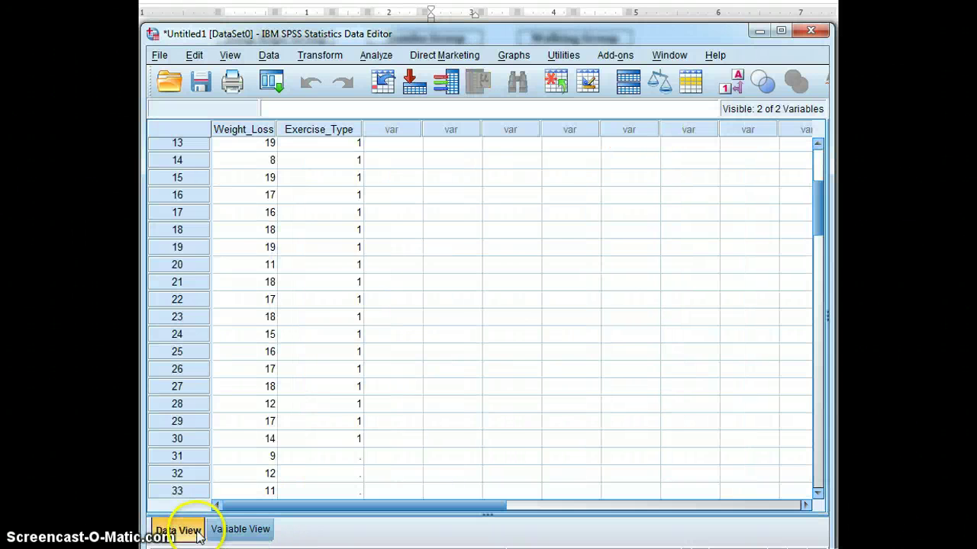
click(349, 455)
text(2)
Step: Copy the Exercise_Type value 2 from row 31 into rows 32 to 60
click(335, 457)
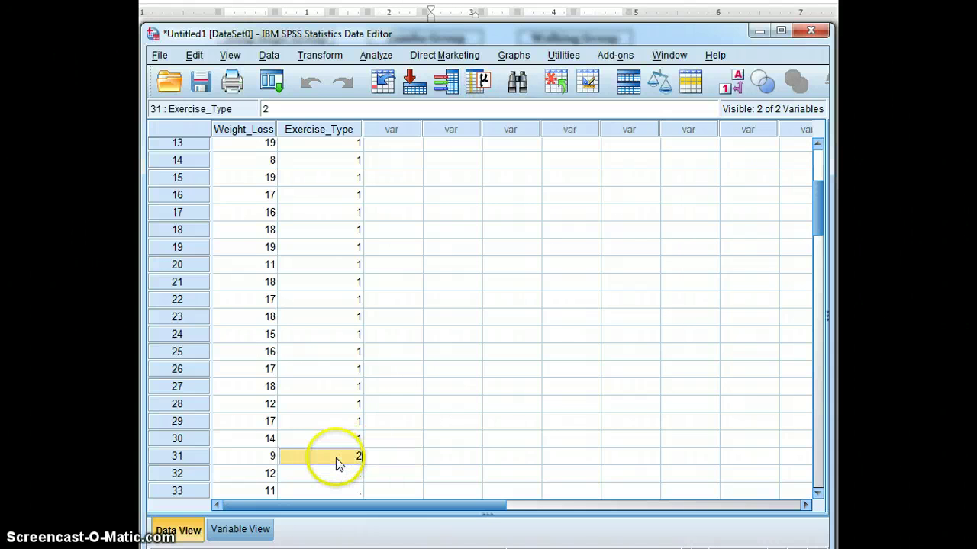
drag(341, 478, 340, 418)
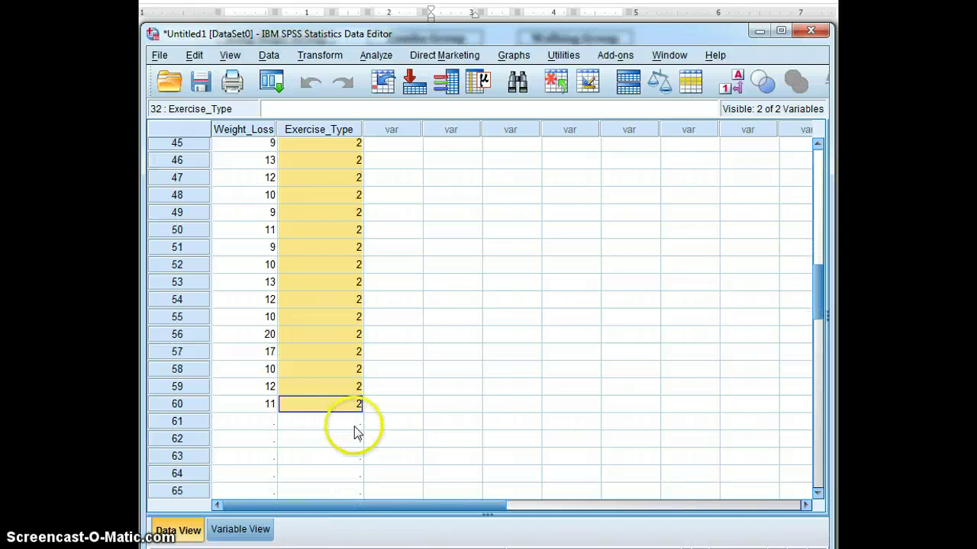
click(351, 438)
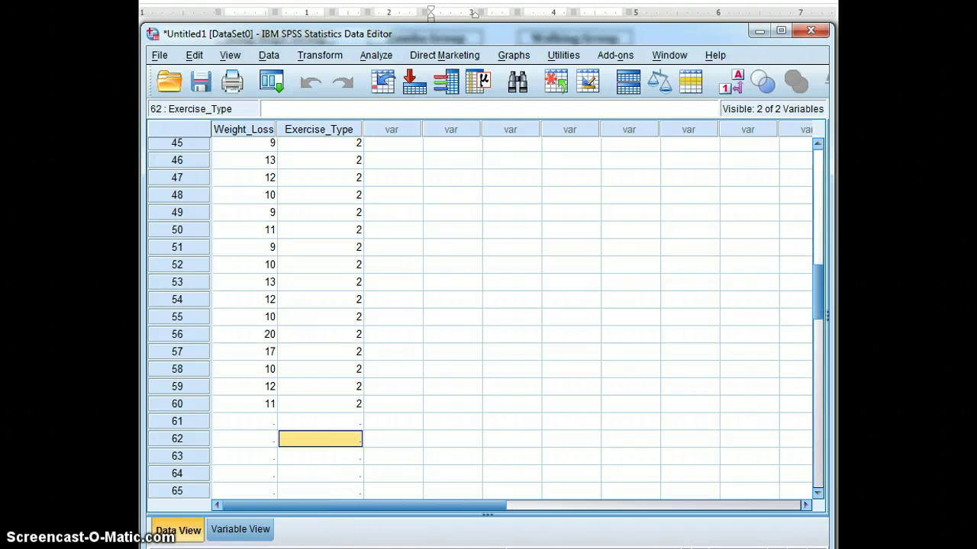
Step: Copy the Walking Group's weight loss values for clients 61 to 90 from the document into Weight_Loss, starting at row 61
key(alt+Tab)
drag(599, 80, 590, 518)
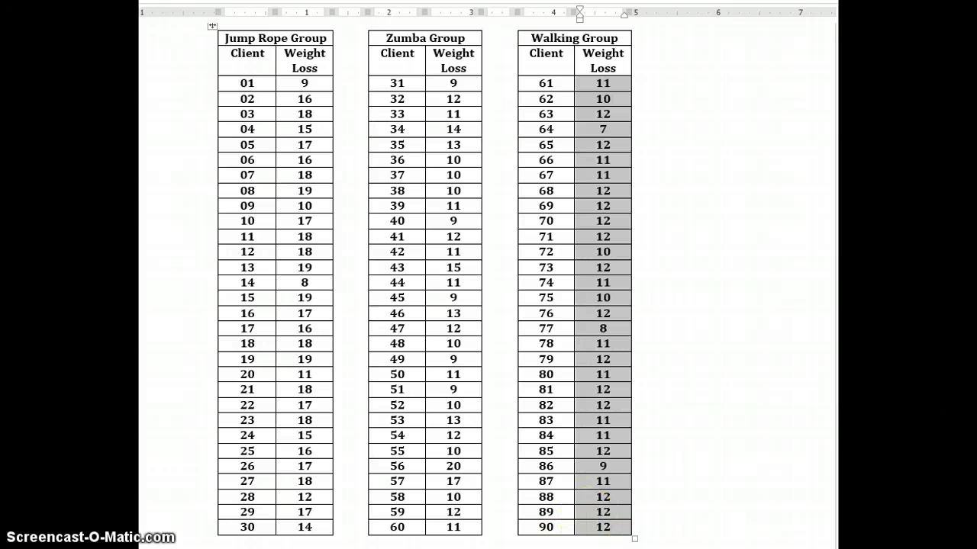
key(alt+Tab)
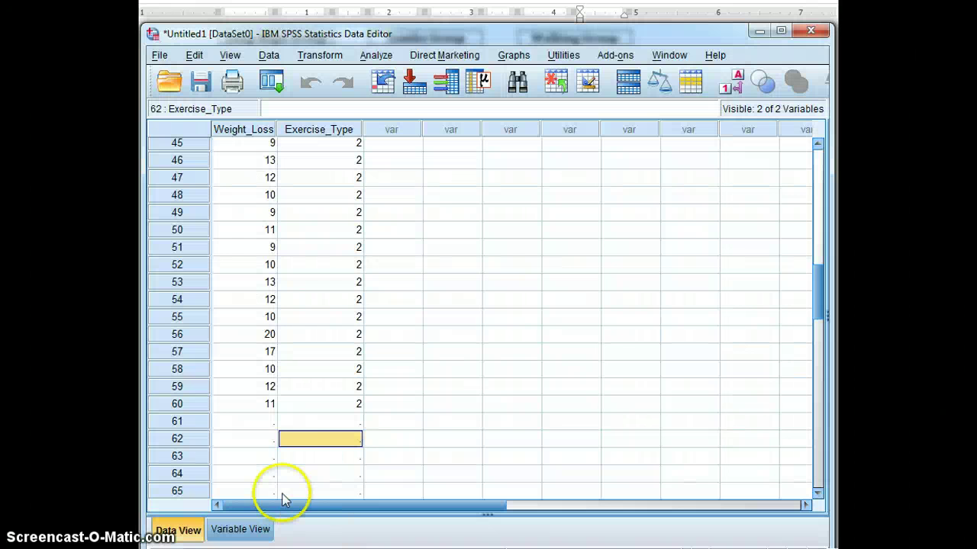
click(263, 425)
key(ctrl+v)
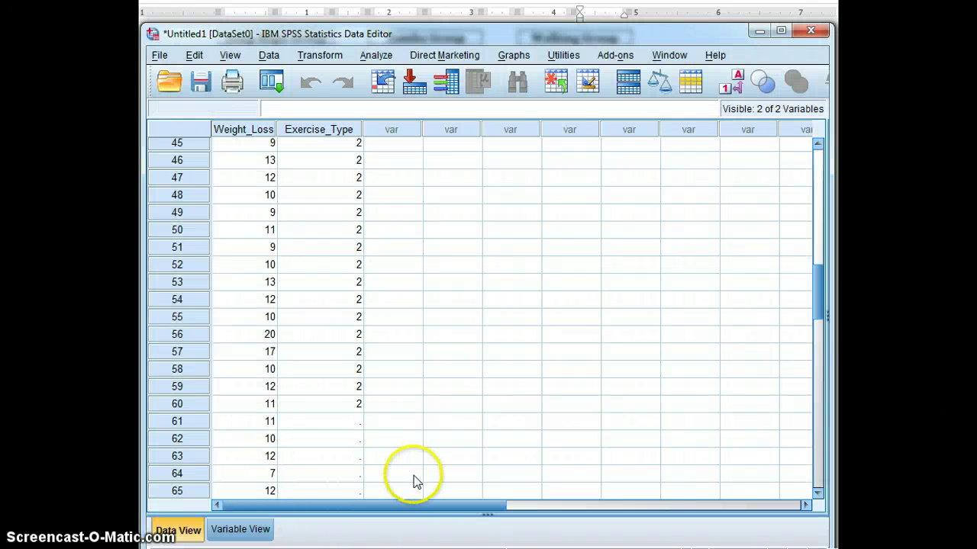
Step: Check the value labels of Exercise_Type for the Walking Group code and enter 3 as the Exercise_Type of row 61
click(262, 529)
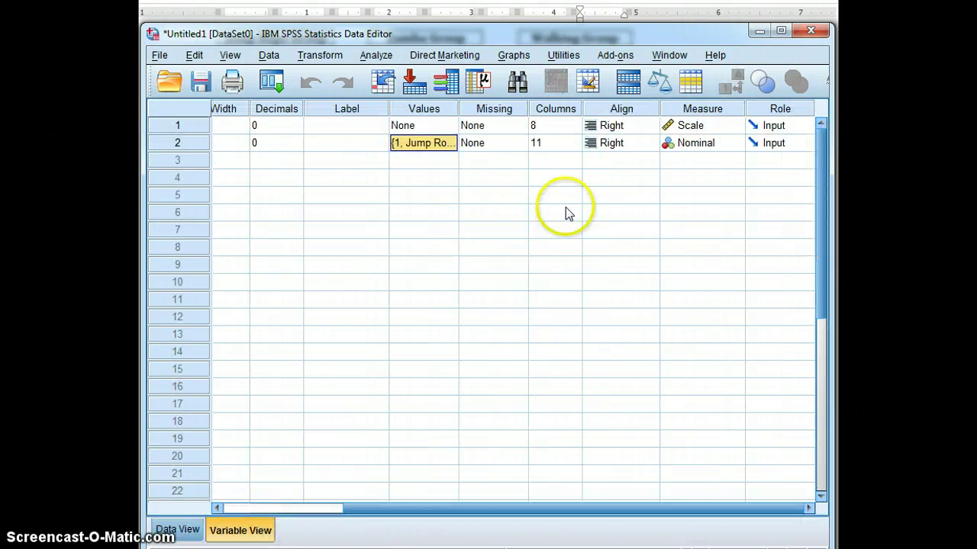
click(450, 144)
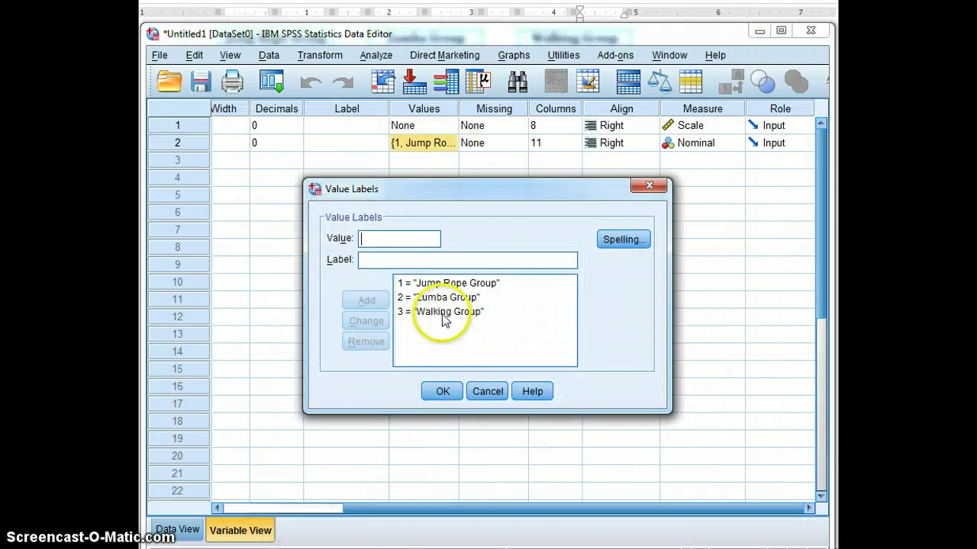
click(443, 391)
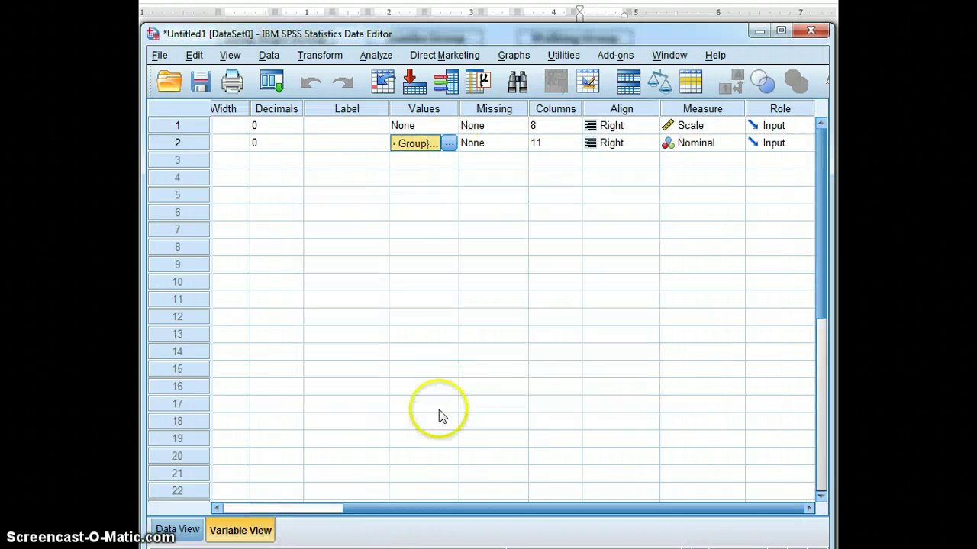
click(190, 534)
click(354, 424)
text(3)
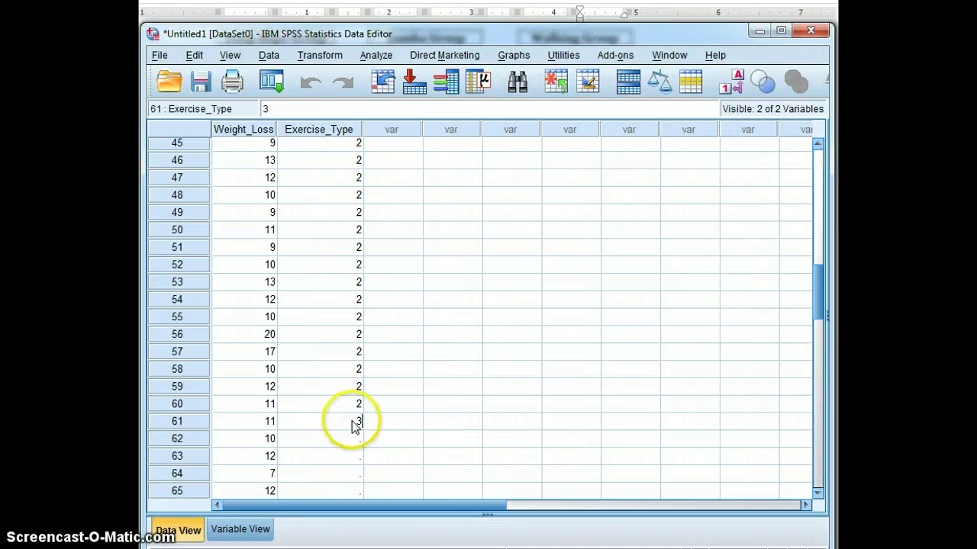
key(Tab)
Step: Copy the Exercise_Type value 3 from row 61 into rows 62 to 90 and return to the start of the data
click(336, 421)
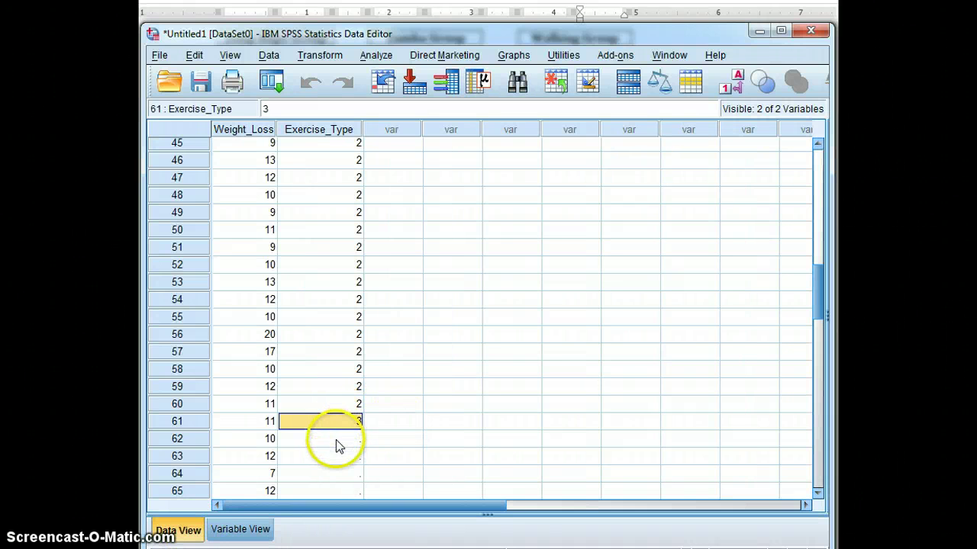
mouse_move(335, 439)
mouse_down()
mouse_move(334, 492)
mouse_move(330, 426)
mouse_up()
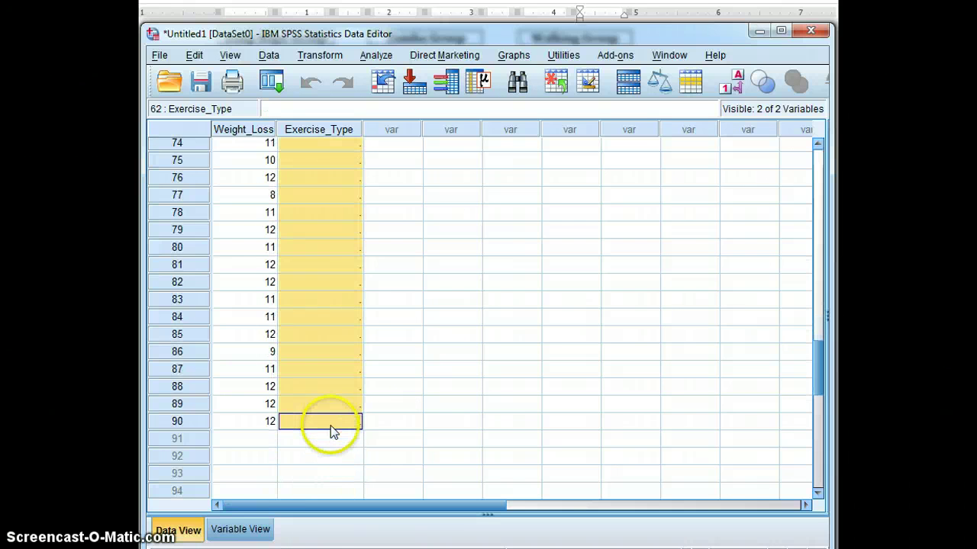
key(ctrl+v)
click(507, 403)
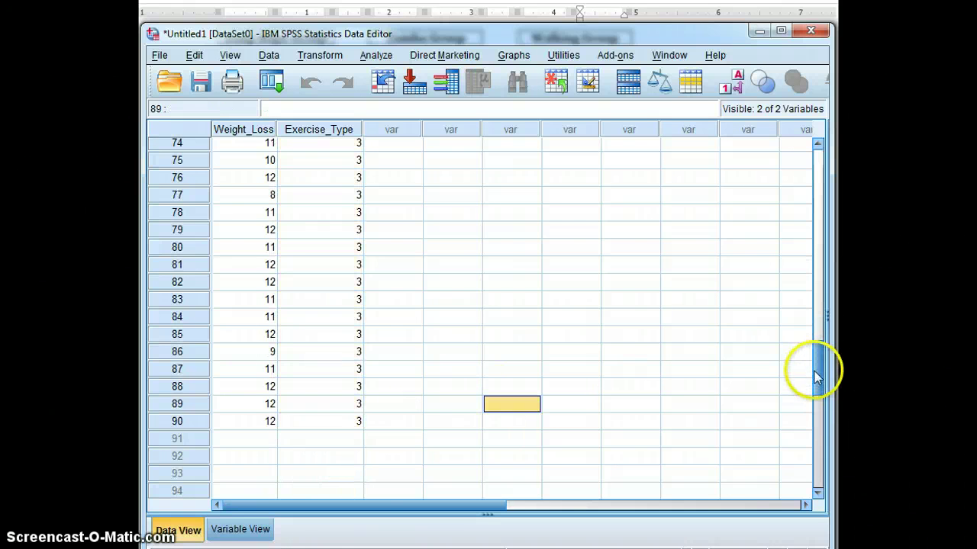
drag(817, 375, 811, 142)
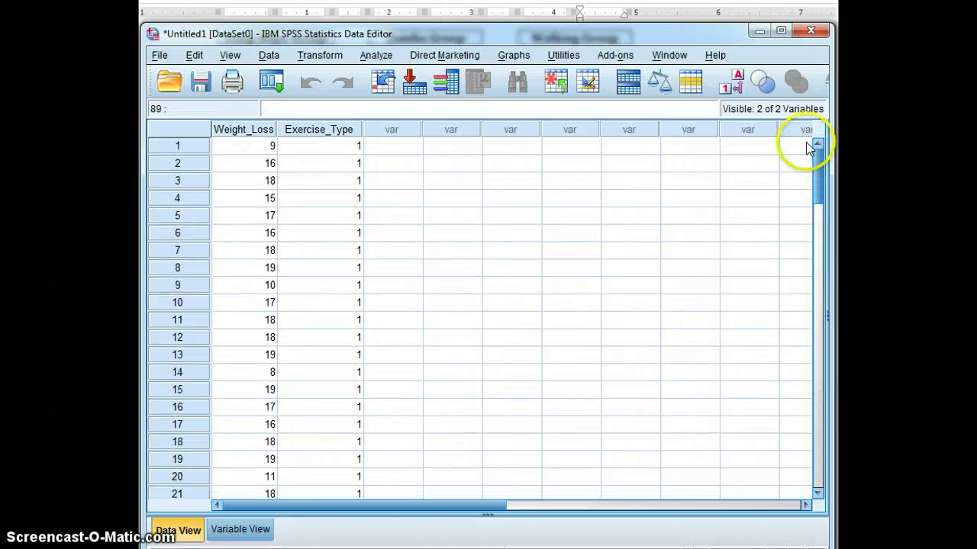
click(480, 256)
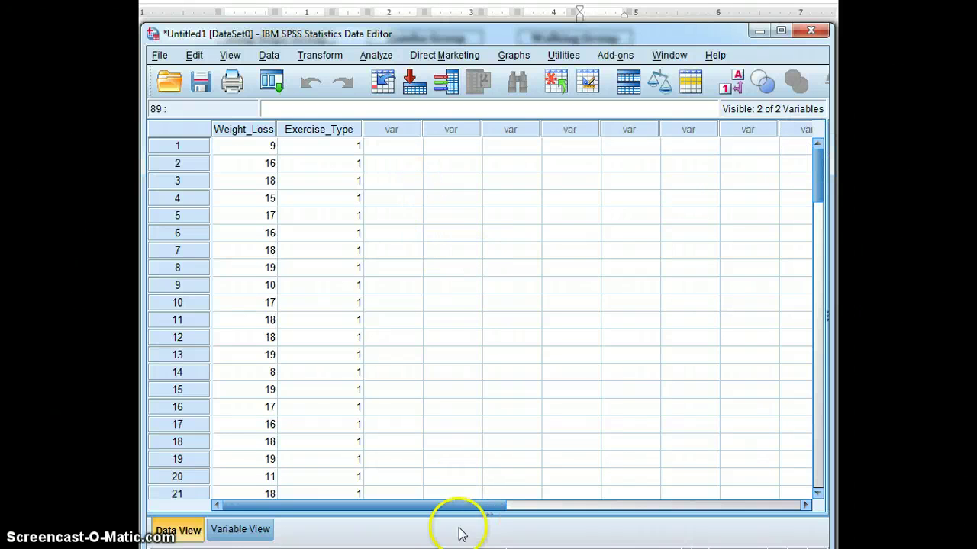